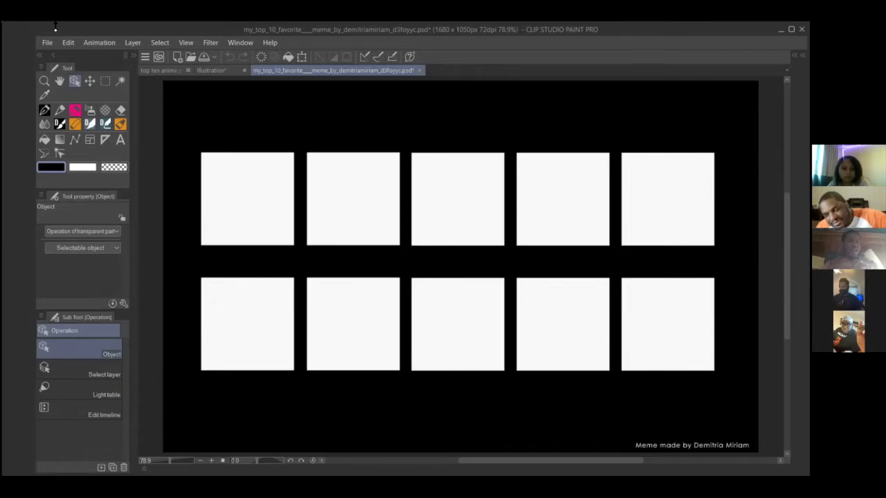
- Paste the copied picture of the masked, silver-haired woman and reorder its layer above the Top10Meme layer
{"action": "right_click", "coordinate": [377, 268]}
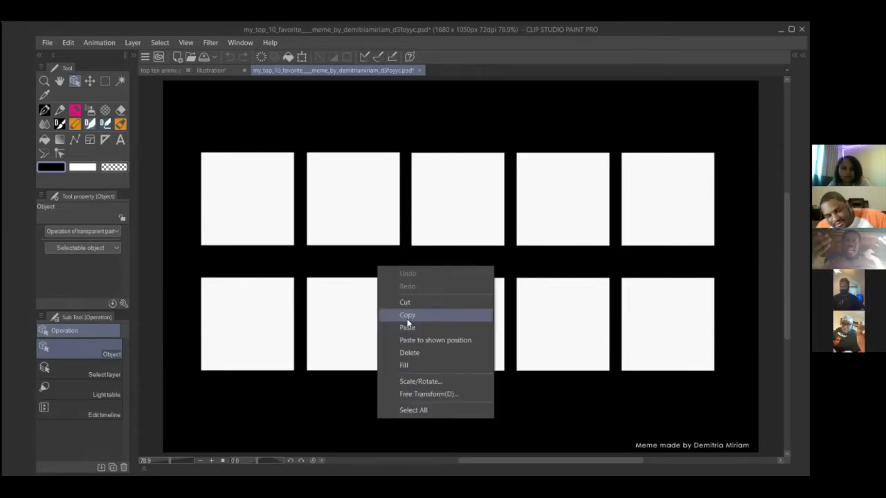
{"action": "left_click", "coordinate": [407, 326]}
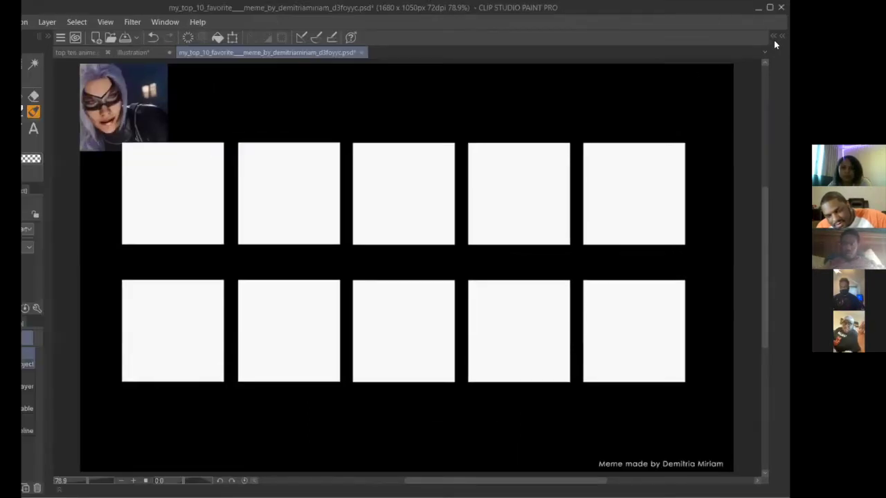
{"action": "left_click", "coordinate": [781, 35]}
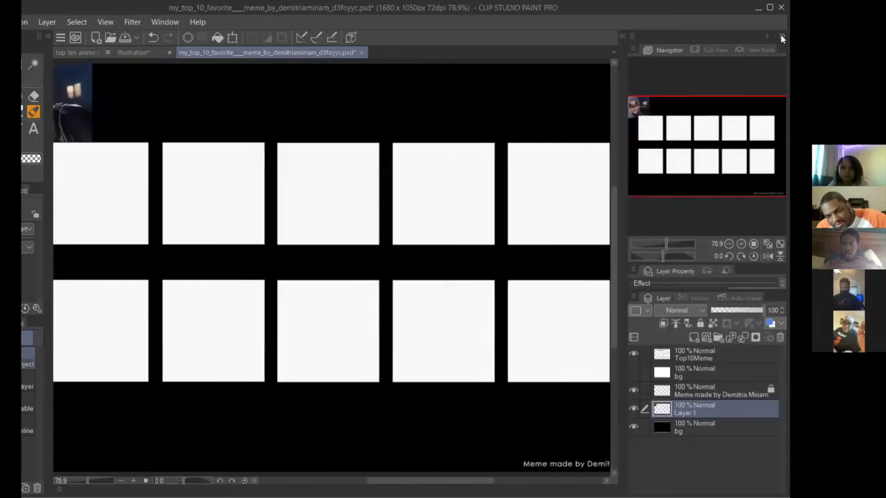
{"action": "left_click_drag", "start_coordinate": [704, 403], "coordinate": [700, 351]}
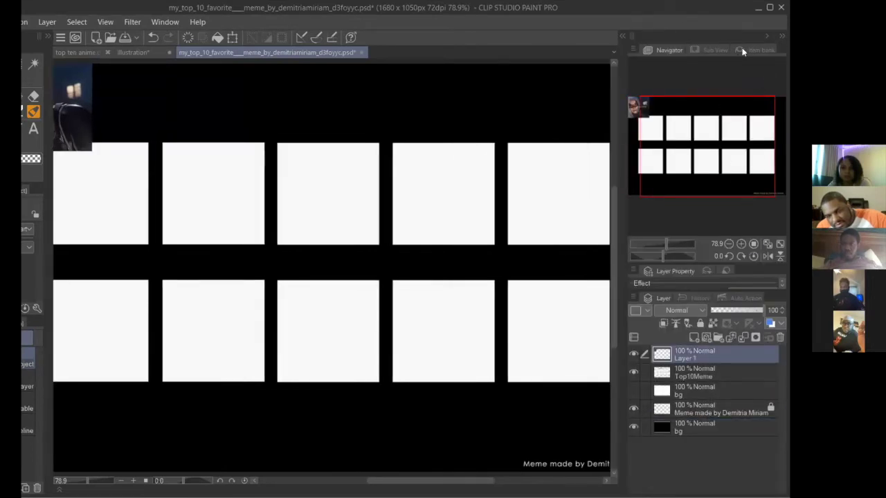
{"action": "left_click", "coordinate": [780, 35]}
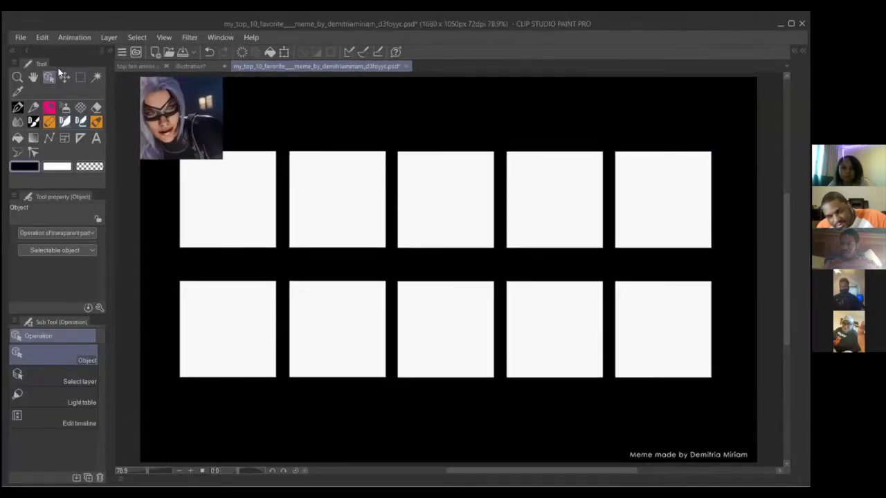
- Move the masked woman's picture into the first box of the upper row with the Move layer tool
{"action": "left_click", "coordinate": [0, 64]}
{"action": "left_click_drag", "start_coordinate": [176, 138], "coordinate": [222, 219]}
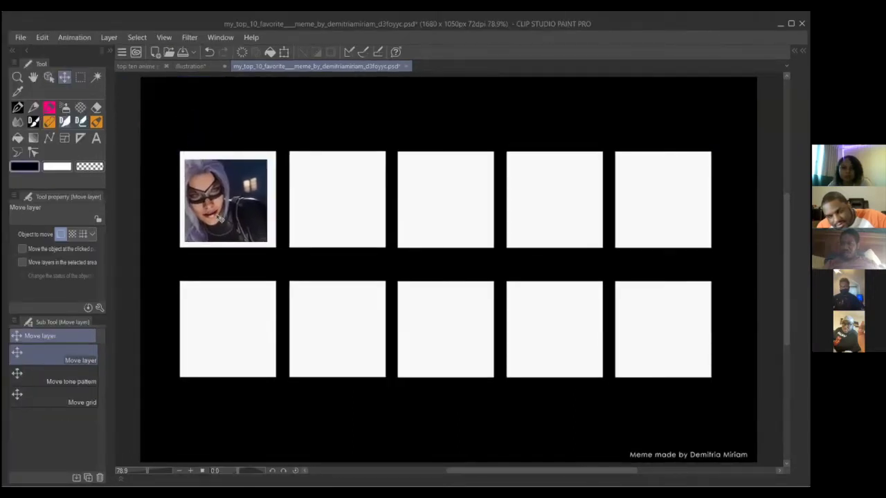
{"action": "left_click_drag", "start_coordinate": [222, 219], "coordinate": [222, 219]}
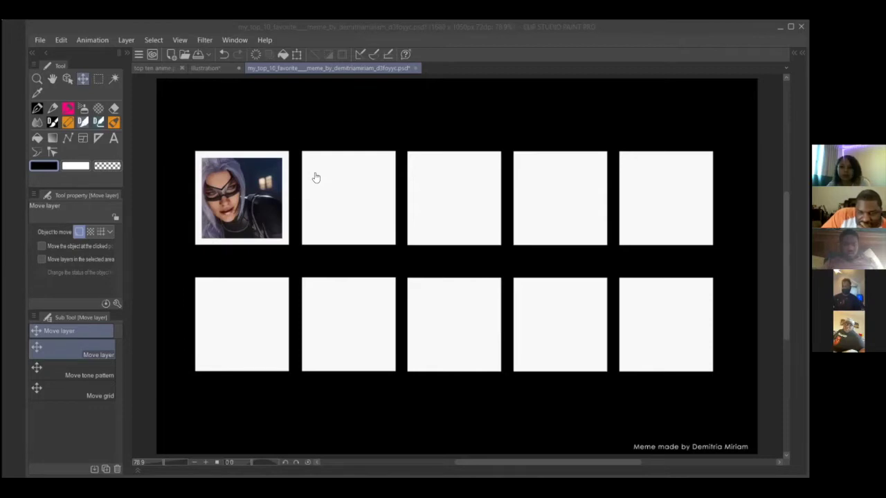
- Paste the copied picture of the orange-haired comic heroine and scale it down with Scale/Rotate
{"action": "left_click", "coordinate": [558, 344]}
{"action": "key", "text": "ctrl+v"}
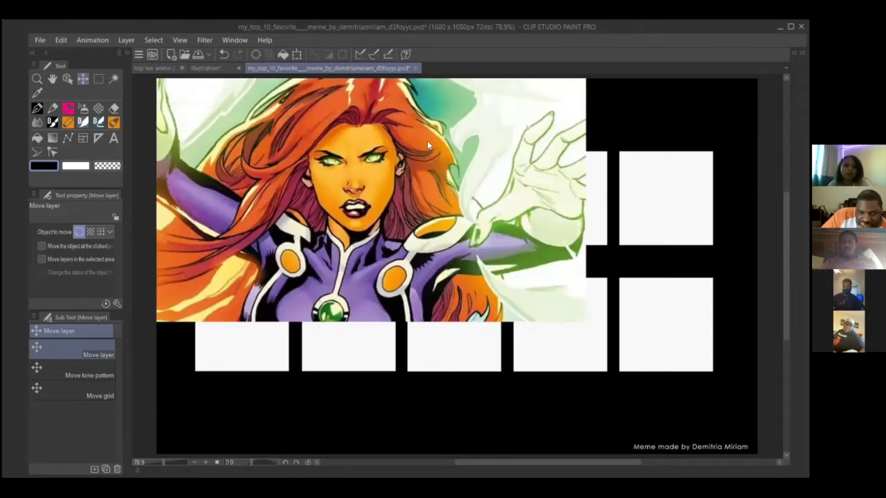
{"action": "key", "text": "alt+a"}
{"action": "left_click", "coordinate": [60, 43]}
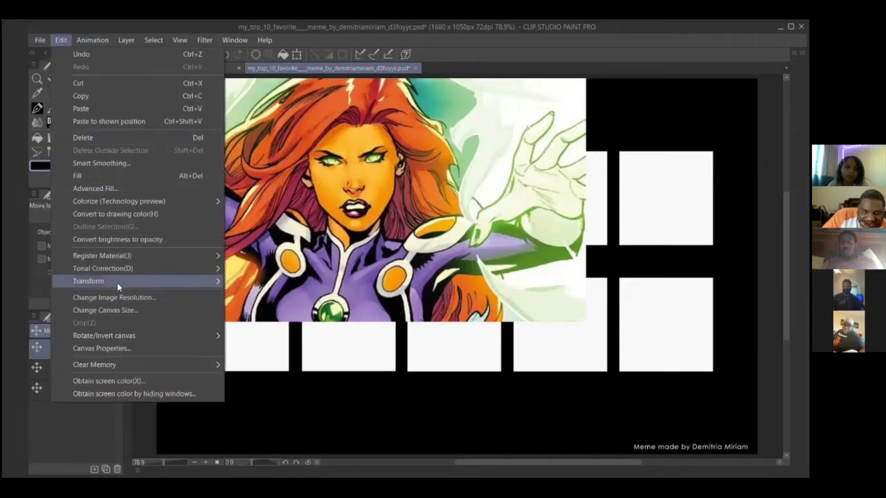
{"action": "mouse_move", "coordinate": [117, 282]}
{"action": "left_click", "coordinate": [264, 285]}
{"action": "left_click_drag", "start_coordinate": [563, 315], "coordinate": [391, 218]}
- Shrink the orange-haired heroine's picture further, center it over the second box of the upper row, and apply the transformation
{"action": "left_click_drag", "start_coordinate": [323, 201], "coordinate": [423, 231]}
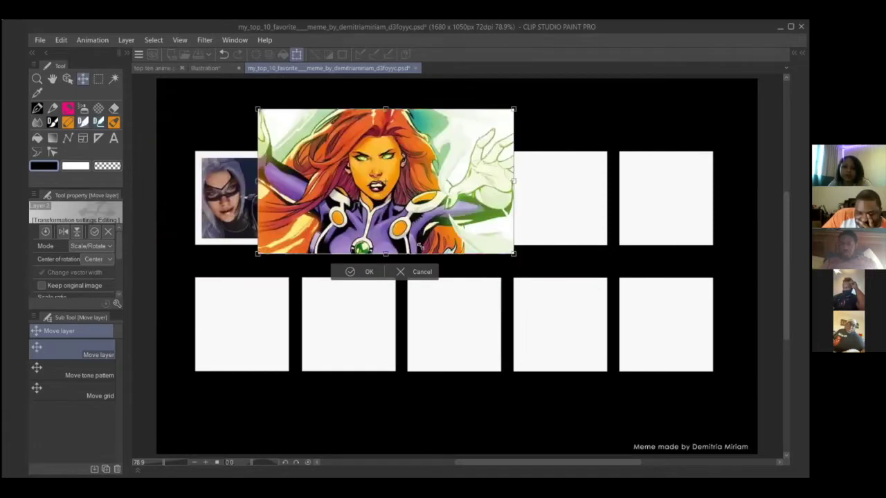
{"action": "left_click_drag", "start_coordinate": [514, 253], "coordinate": [411, 195]}
{"action": "left_click_drag", "start_coordinate": [259, 180], "coordinate": [267, 223]}
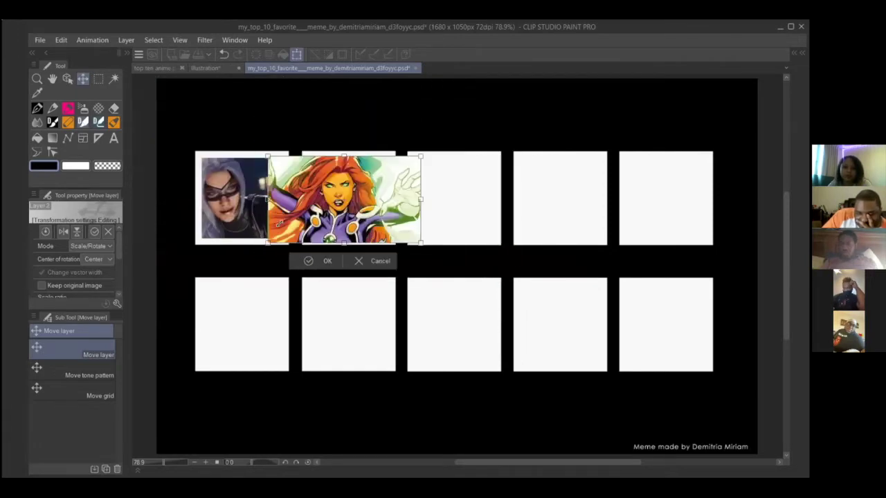
{"action": "left_click_drag", "start_coordinate": [340, 239], "coordinate": [408, 227]}
{"action": "left_click_drag", "start_coordinate": [349, 181], "coordinate": [347, 185]}
{"action": "left_click", "coordinate": [320, 249]}
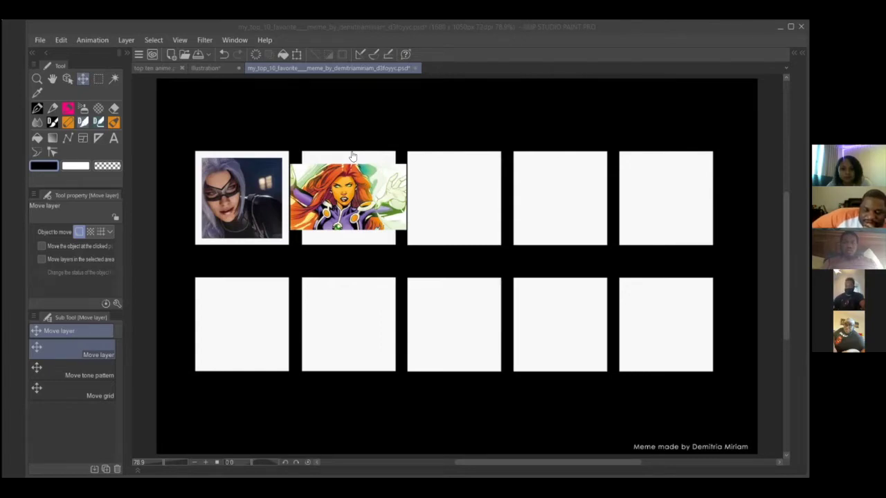
- Paste the copied photo of the blonde woman in yellow and place it in the third box of the upper row
{"action": "left_click", "coordinate": [460, 216]}
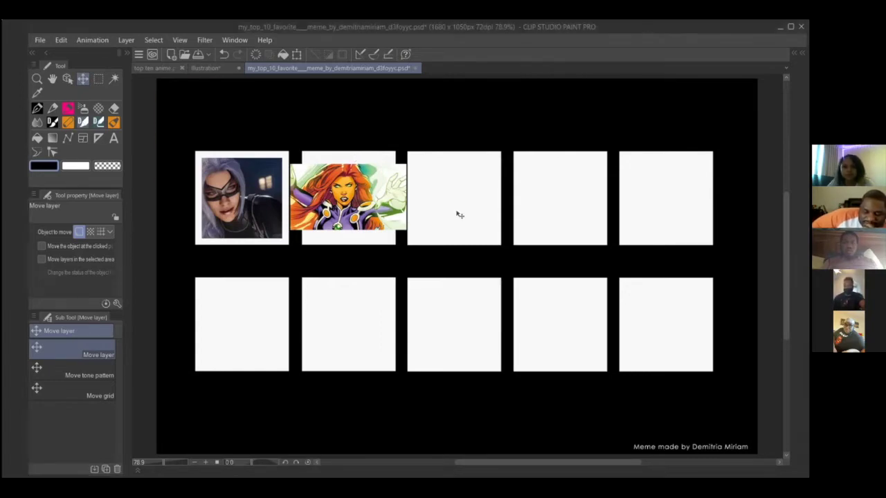
{"action": "key", "text": "ctrl+v"}
{"action": "left_click_drag", "start_coordinate": [193, 116], "coordinate": [443, 182]}
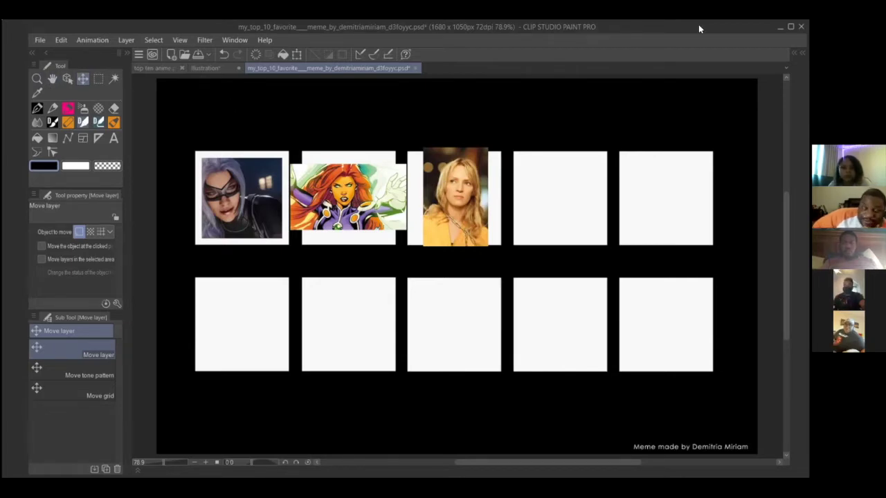
{"action": "left_click_drag", "start_coordinate": [698, 28], "coordinate": [699, 33]}
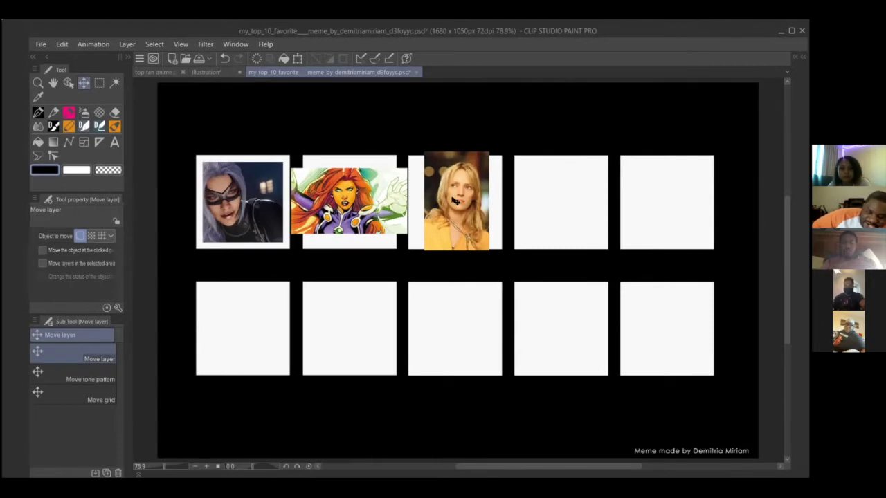
{"action": "left_click_drag", "start_coordinate": [463, 196], "coordinate": [459, 197]}
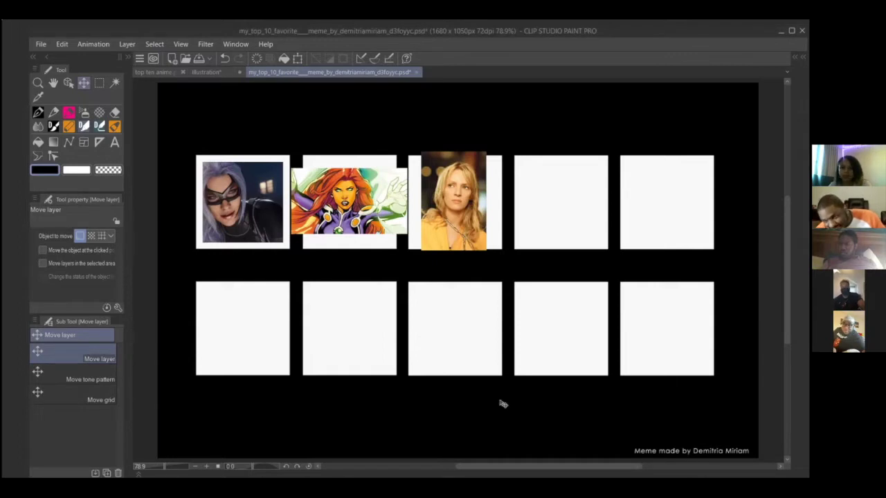
- Paste the copied picture of the cartoon heroine in the orange costume and scale it down to fit the fourth upper box
{"action": "key", "text": "ctrl+v"}
{"action": "left_click_drag", "start_coordinate": [164, 133], "coordinate": [505, 168]}
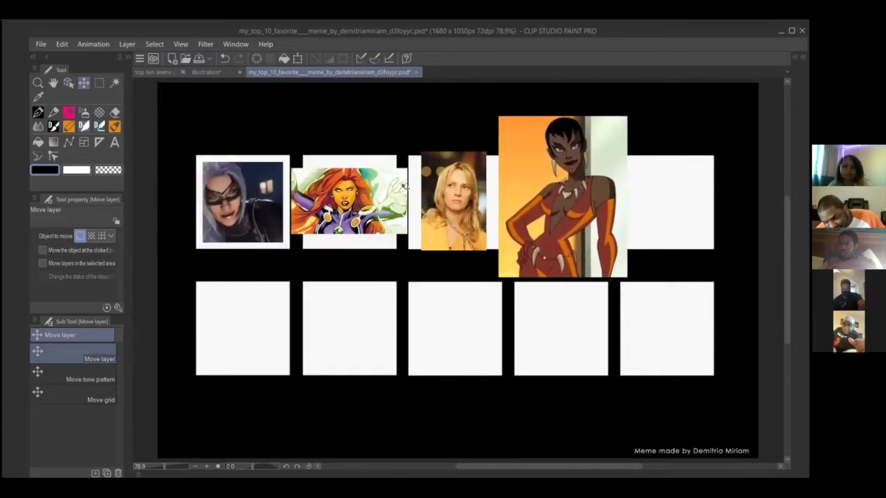
{"action": "left_click", "coordinate": [42, 44]}
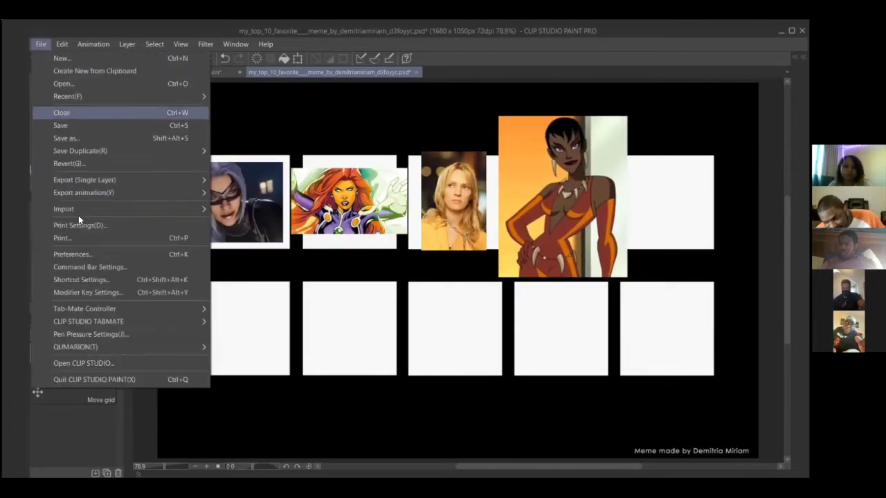
{"action": "left_click", "coordinate": [90, 210]}
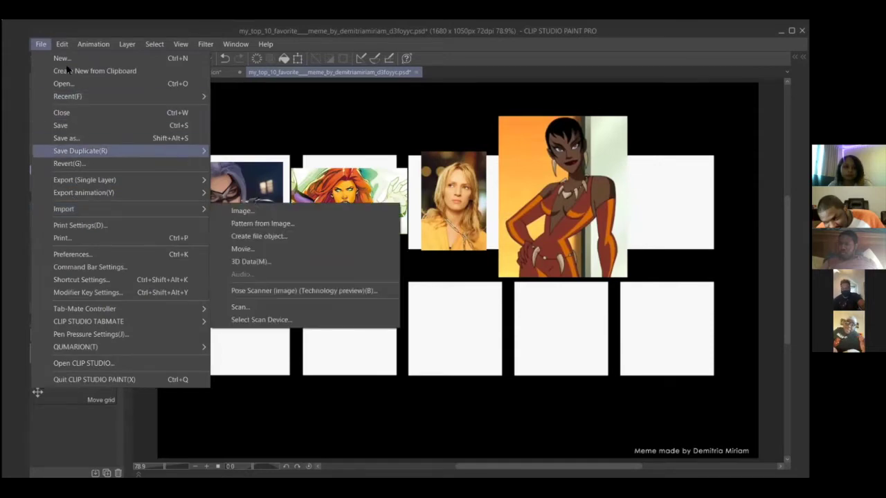
{"action": "key", "text": "Right"}
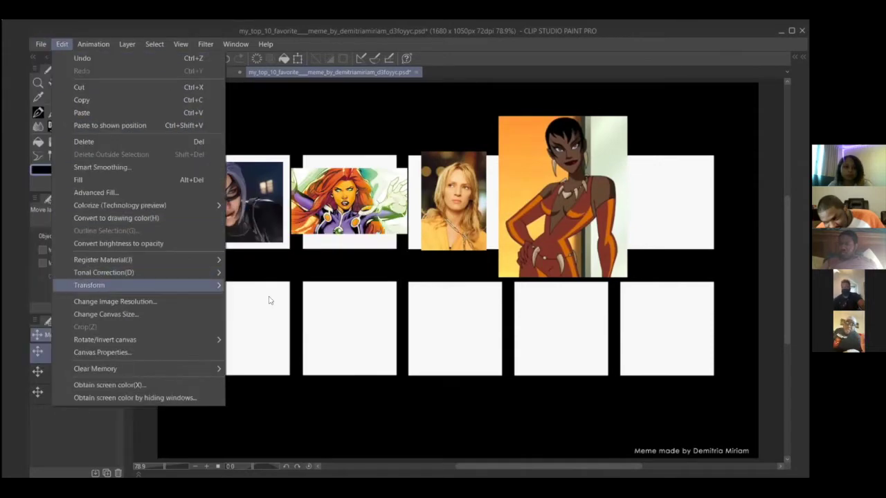
{"action": "mouse_move", "coordinate": [265, 293]}
{"action": "key", "text": "Return"}
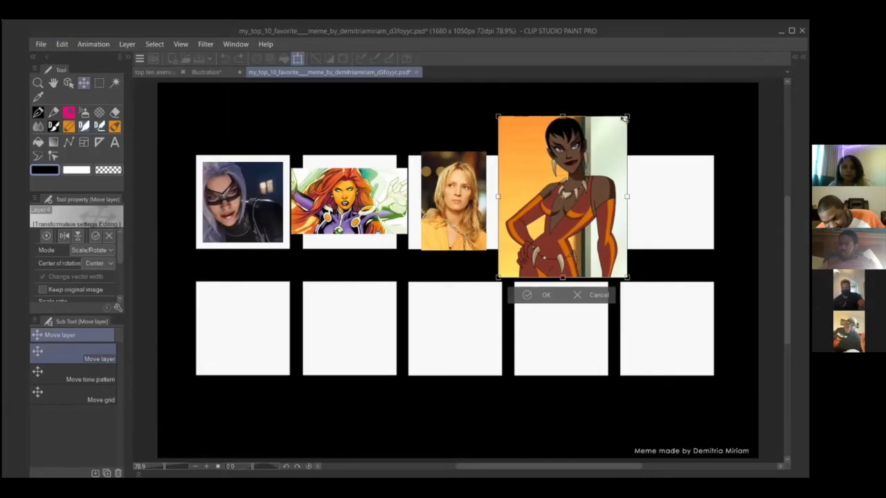
{"action": "left_click_drag", "start_coordinate": [592, 161], "coordinate": [553, 190]}
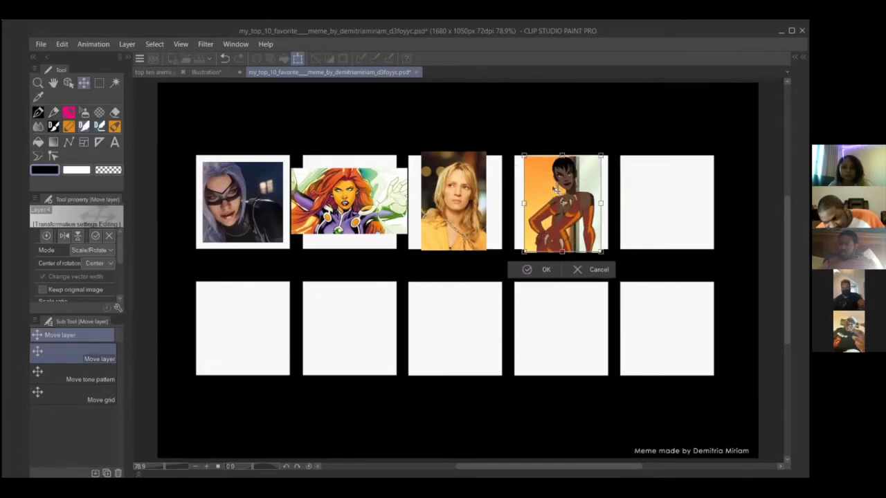
{"action": "left_click", "coordinate": [529, 268]}
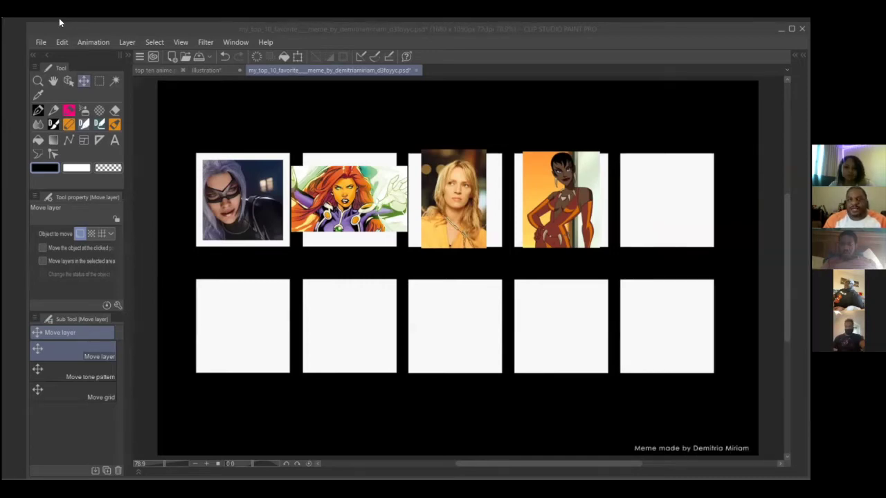
- Paste the copied picture of the sword-wielding heroine, place it over the fifth upper box, and enlarge it with Scale
{"action": "left_click", "coordinate": [600, 276]}
{"action": "key", "text": "ctrl+v"}
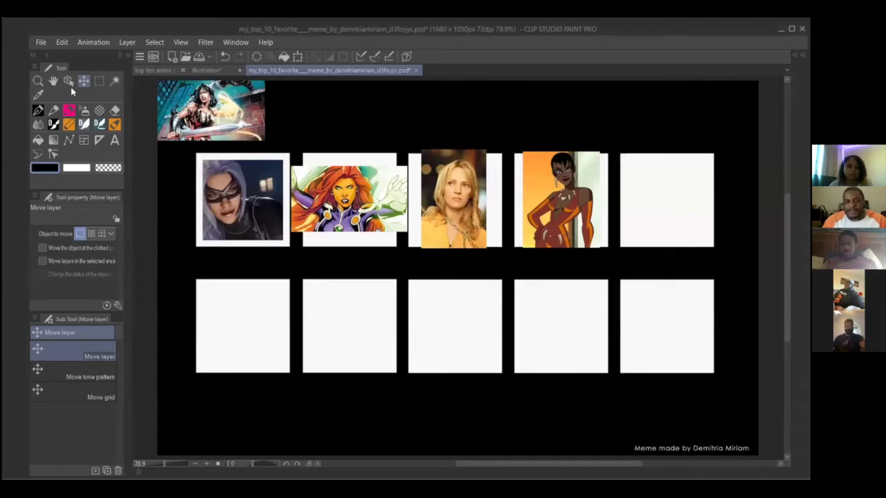
{"action": "left_click_drag", "start_coordinate": [173, 93], "coordinate": [731, 200]}
{"action": "left_click", "coordinate": [62, 42]}
{"action": "mouse_move", "coordinate": [98, 285]}
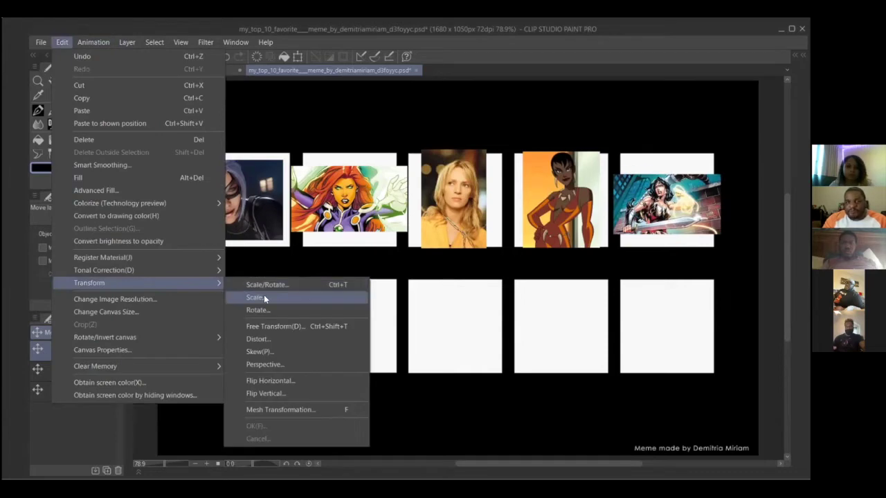
{"action": "left_click", "coordinate": [263, 297]}
{"action": "mouse_move", "coordinate": [607, 169]}
{"action": "left_mouse_down"}
{"action": "mouse_move", "coordinate": [581, 158]}
{"action": "mouse_move", "coordinate": [609, 163]}
{"action": "left_mouse_up"}
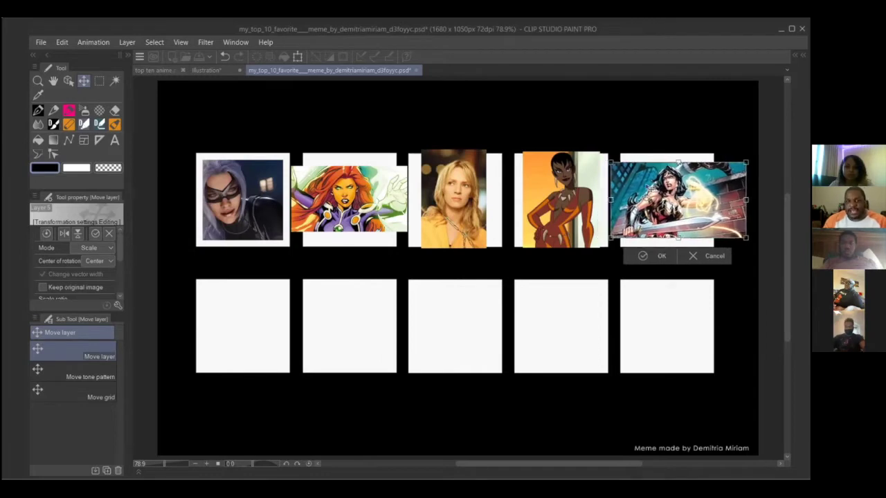
{"action": "left_click", "coordinate": [644, 258]}
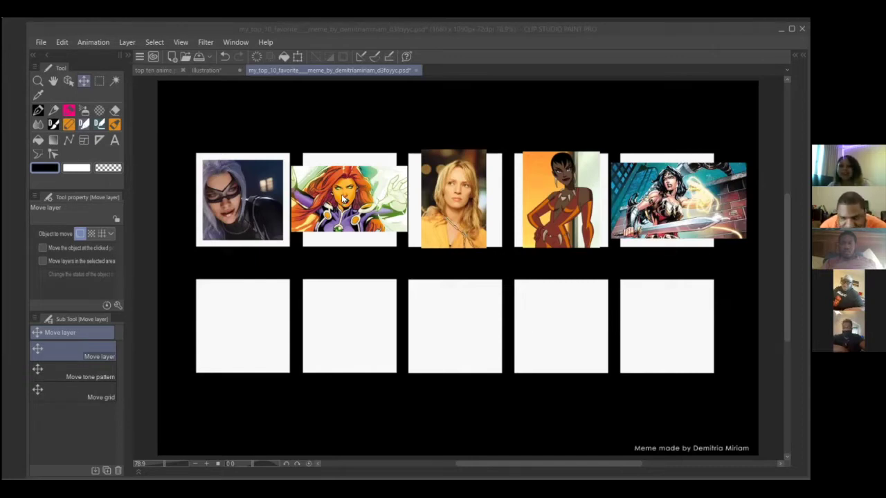
- Paste the copied picture of the purple-hooded character and scale it down to cover most of the first box in the lower row
{"action": "key", "text": "ctrl+v"}
{"action": "left_click", "coordinate": [93, 42]}
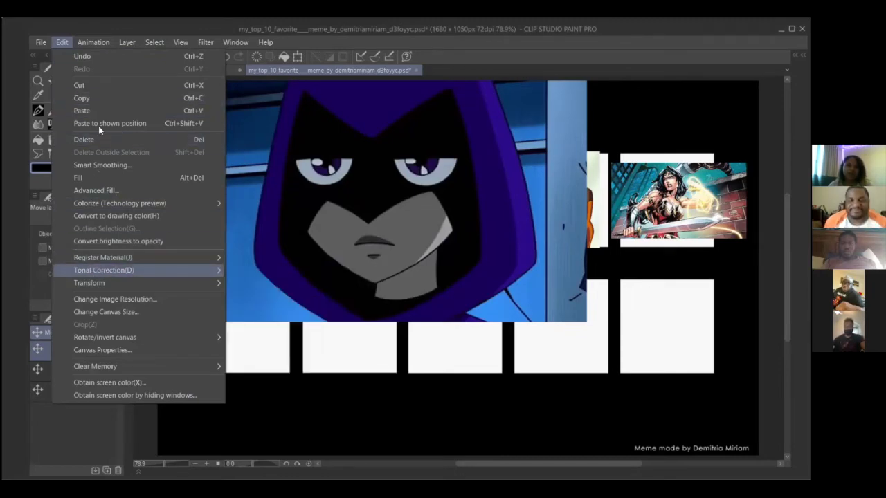
{"action": "mouse_move", "coordinate": [121, 283]}
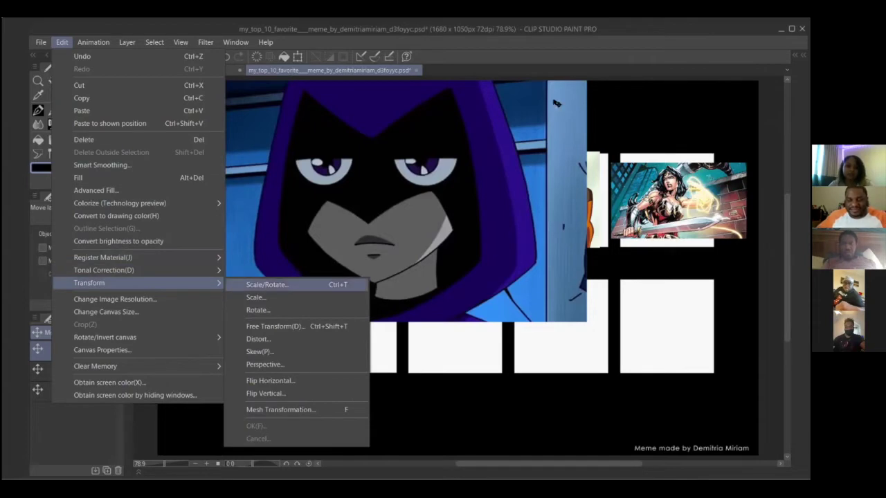
{"action": "key", "text": "Return"}
{"action": "left_click_drag", "start_coordinate": [584, 81], "coordinate": [372, 198]}
{"action": "left_click_drag", "start_coordinate": [368, 317], "coordinate": [265, 357]}
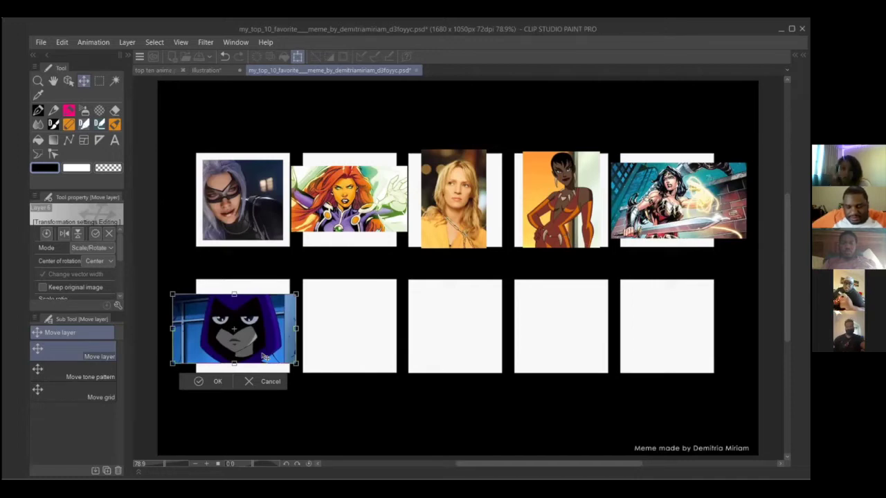
{"action": "left_click_drag", "start_coordinate": [234, 295], "coordinate": [234, 286]}
{"action": "left_click_drag", "start_coordinate": [234, 362], "coordinate": [234, 364]}
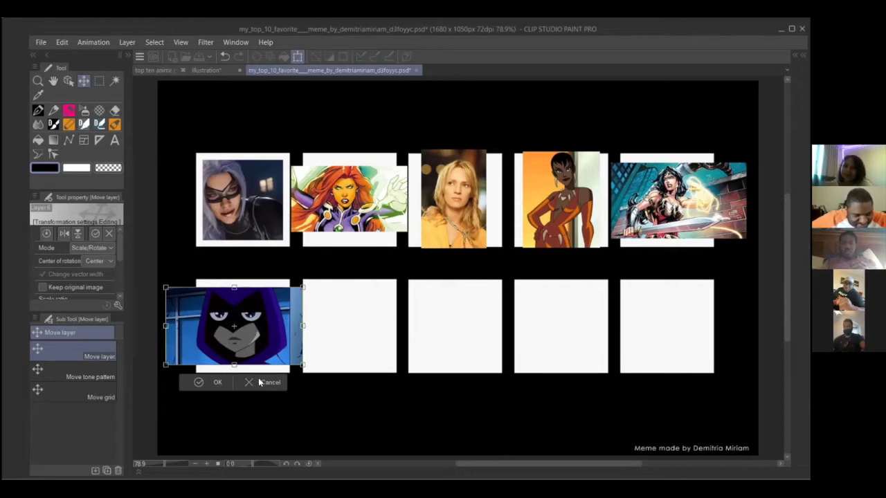
{"action": "left_click", "coordinate": [214, 383]}
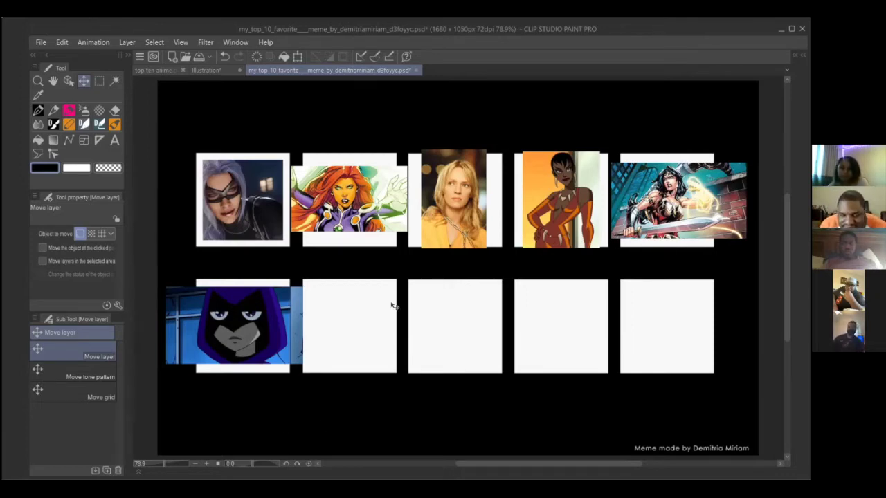
- Paste the copied picture of the white-haired heroine in black and move it over the second box of the lower row
{"action": "scroll", "coordinate": [325, 225], "scroll_direction": "down", "scroll_amount": 1}
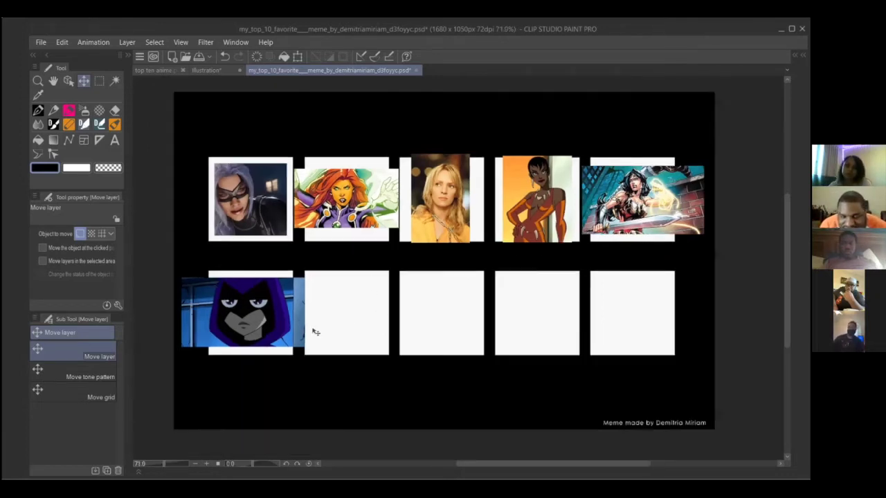
{"action": "scroll", "coordinate": [675, 377], "scroll_direction": "up", "scroll_amount": 1}
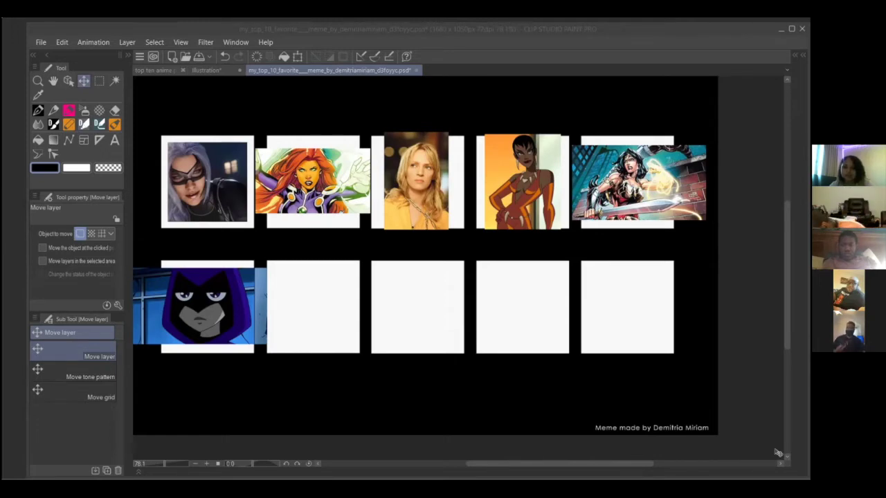
{"action": "left_click", "coordinate": [615, 404]}
{"action": "key", "text": "ctrl+v"}
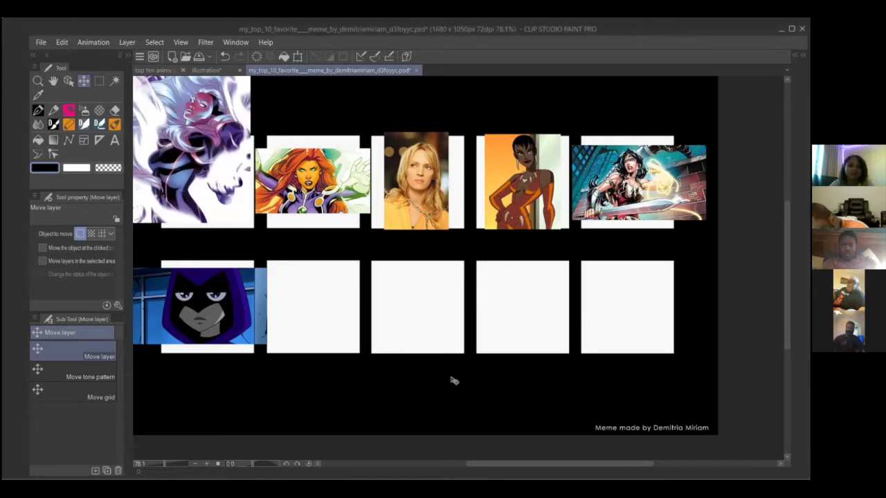
{"action": "left_click_drag", "start_coordinate": [233, 148], "coordinate": [357, 309]}
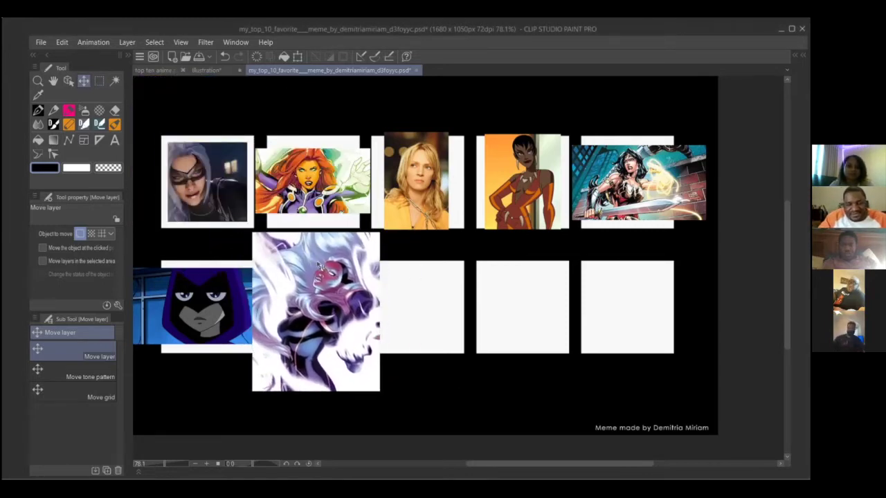
- Scale the white-haired heroine's picture down with Scale/Rotate to about the second lower box's width and centre it there
{"action": "left_click", "coordinate": [62, 42]}
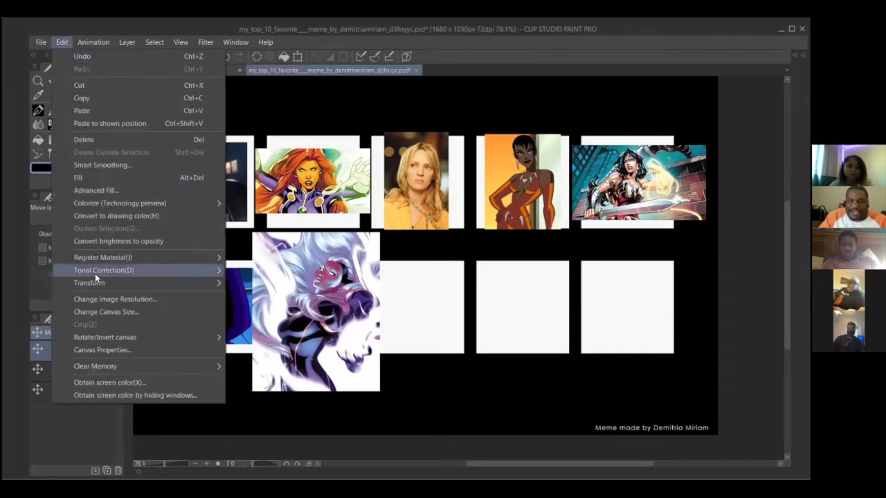
{"action": "mouse_move", "coordinate": [109, 284]}
{"action": "left_click", "coordinate": [265, 284]}
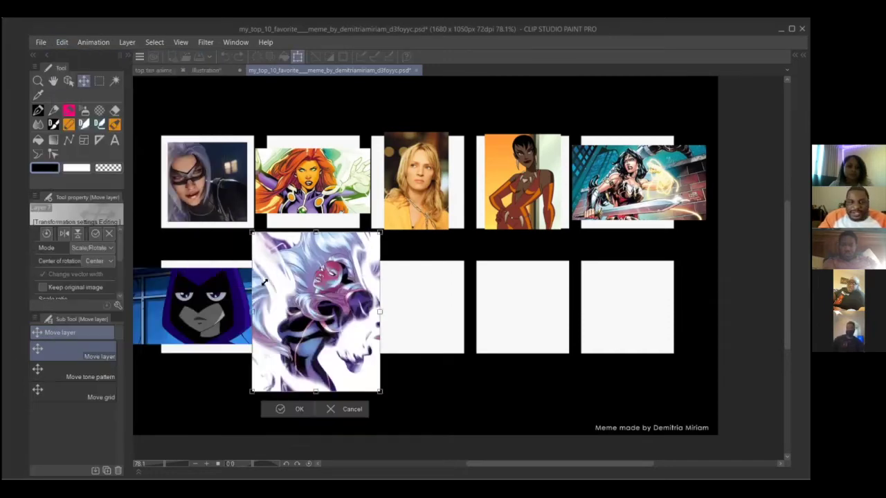
{"action": "left_click_drag", "start_coordinate": [379, 233], "coordinate": [360, 267]}
{"action": "left_click_drag", "start_coordinate": [311, 308], "coordinate": [325, 293]}
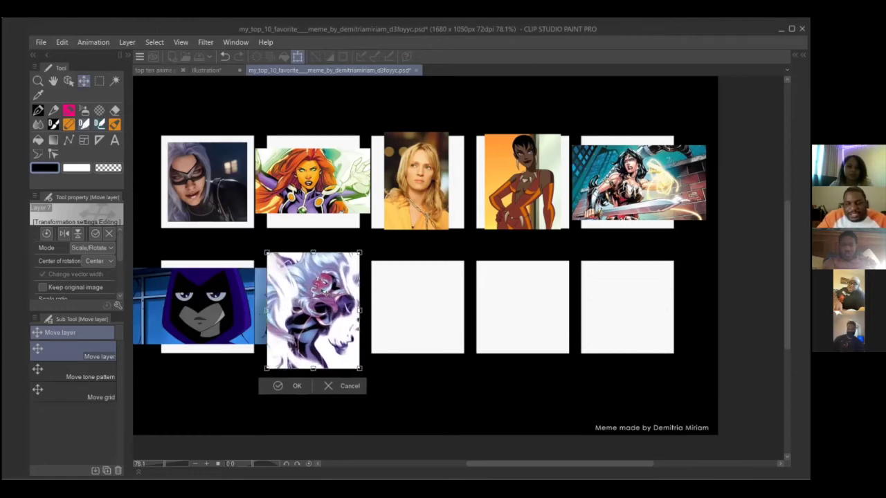
{"action": "left_click_drag", "start_coordinate": [359, 254], "coordinate": [353, 262]}
{"action": "left_click_drag", "start_coordinate": [329, 297], "coordinate": [329, 288]}
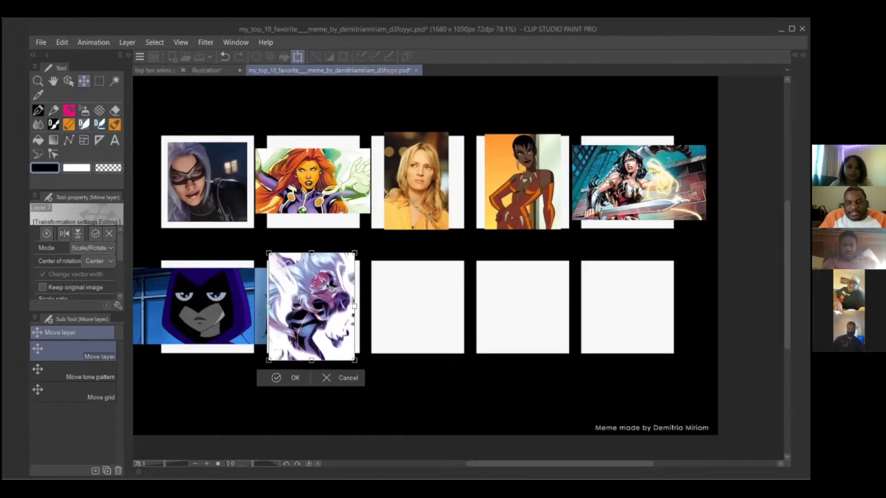
{"action": "left_click", "coordinate": [267, 374]}
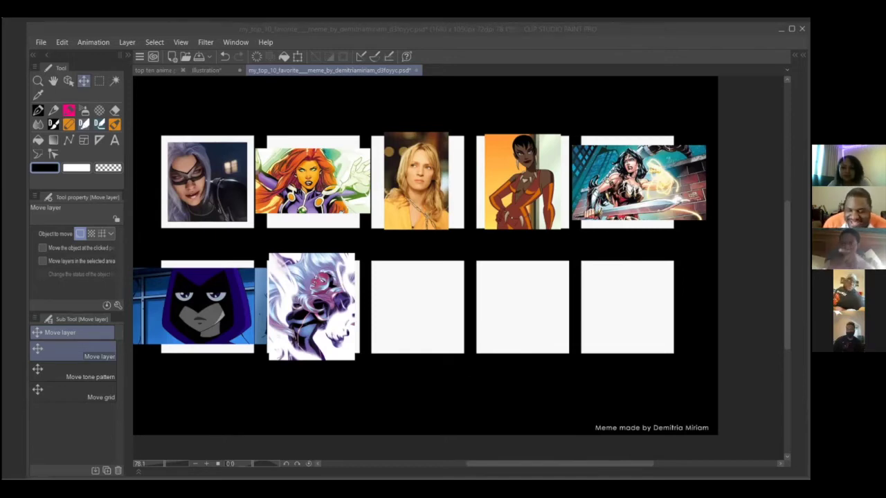
- Paste the copied picture of the blue-skinned, red-haired character over the third lower box and reduce it with Scale
{"action": "key", "text": "ctrl+v"}
{"action": "left_click_drag", "start_coordinate": [212, 121], "coordinate": [429, 313]}
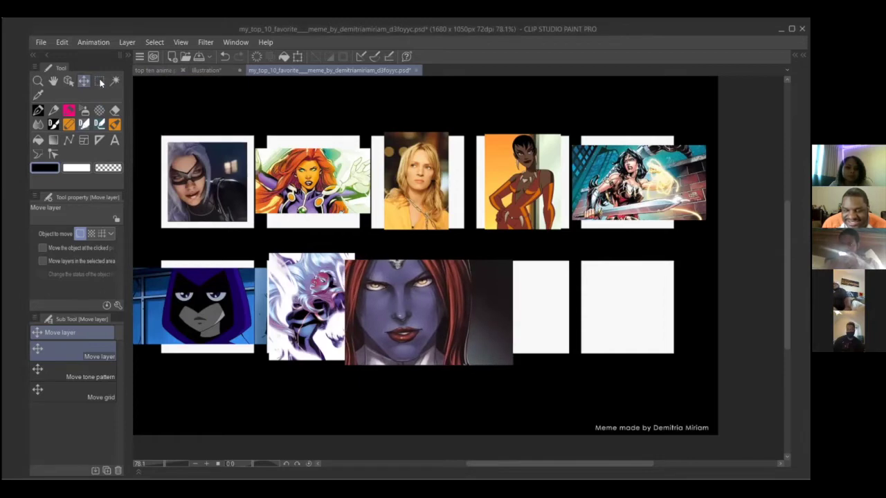
{"action": "left_click", "coordinate": [62, 42]}
{"action": "mouse_move", "coordinate": [111, 281]}
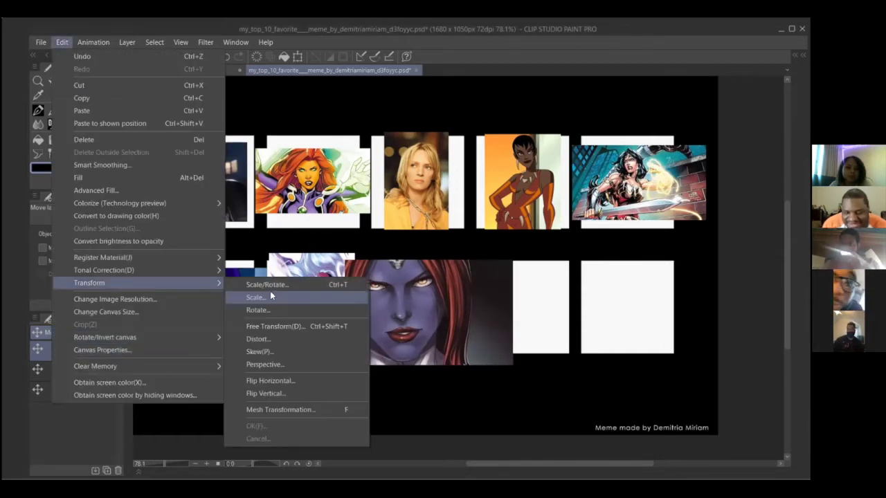
{"action": "left_click", "coordinate": [271, 297]}
{"action": "mouse_move", "coordinate": [487, 267]}
{"action": "left_mouse_down"}
{"action": "mouse_move", "coordinate": [450, 298]}
{"action": "mouse_move", "coordinate": [487, 264]}
{"action": "left_mouse_up"}
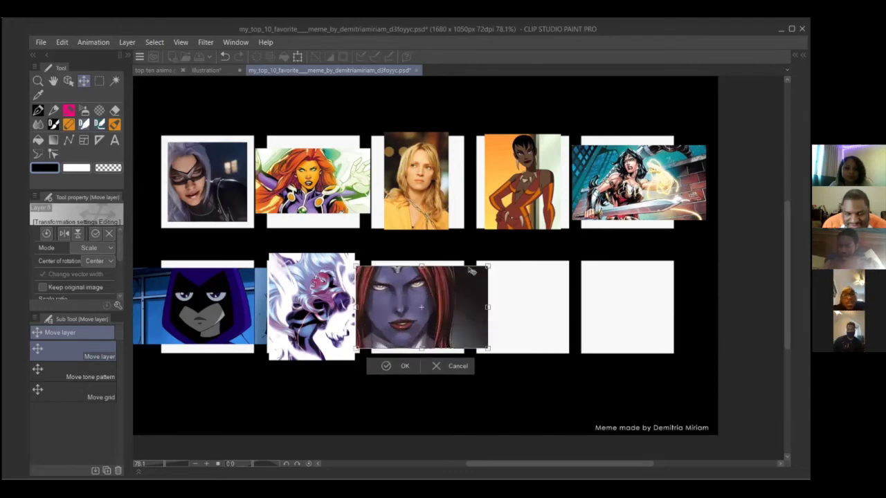
{"action": "left_click_drag", "start_coordinate": [447, 312], "coordinate": [445, 312]}
{"action": "left_click", "coordinate": [403, 365]}
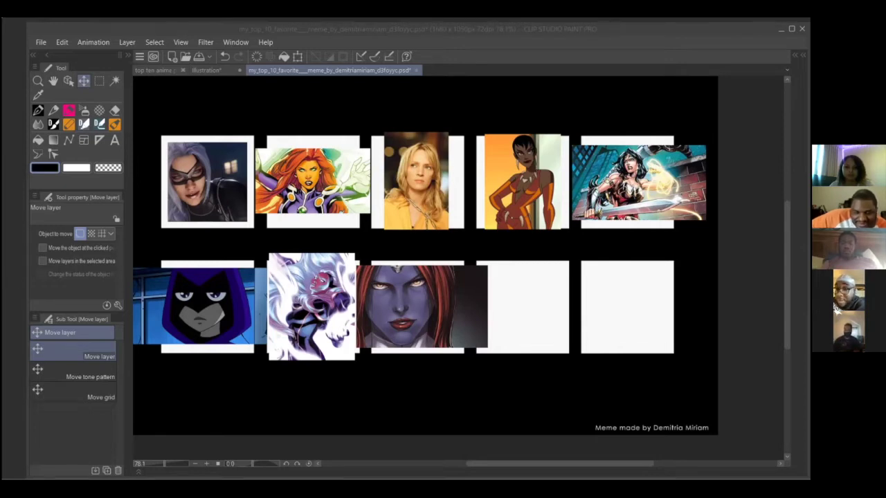
- Paste the copied picture of the blonde heroine in the blue suit and position it inside the fourth lower box
{"action": "key", "text": "ctrl+v"}
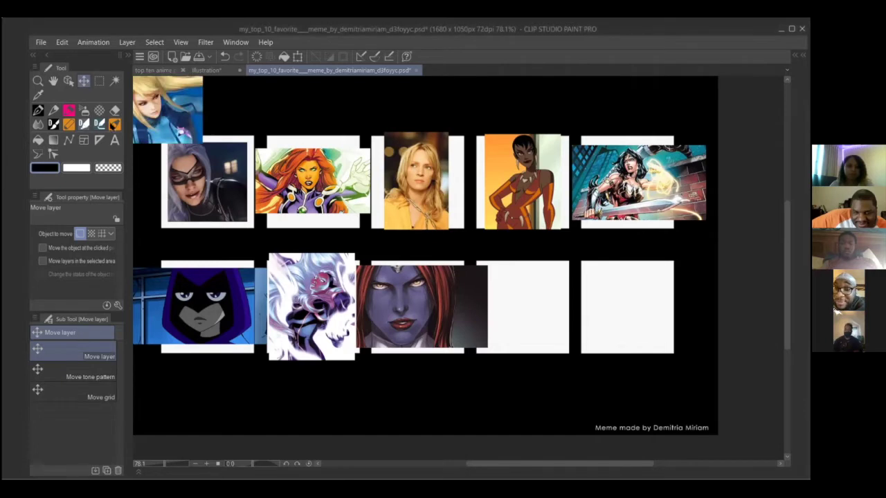
{"action": "left_click_drag", "start_coordinate": [140, 102], "coordinate": [535, 311]}
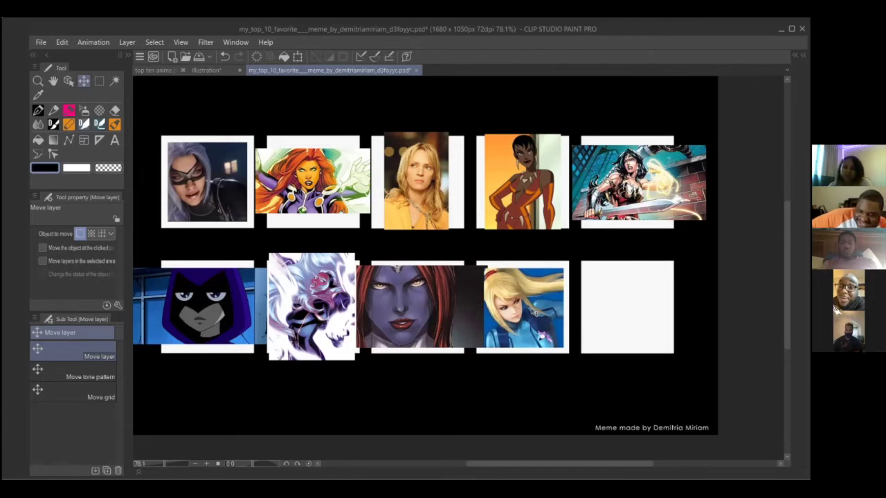
{"action": "left_click_drag", "start_coordinate": [536, 312], "coordinate": [538, 313]}
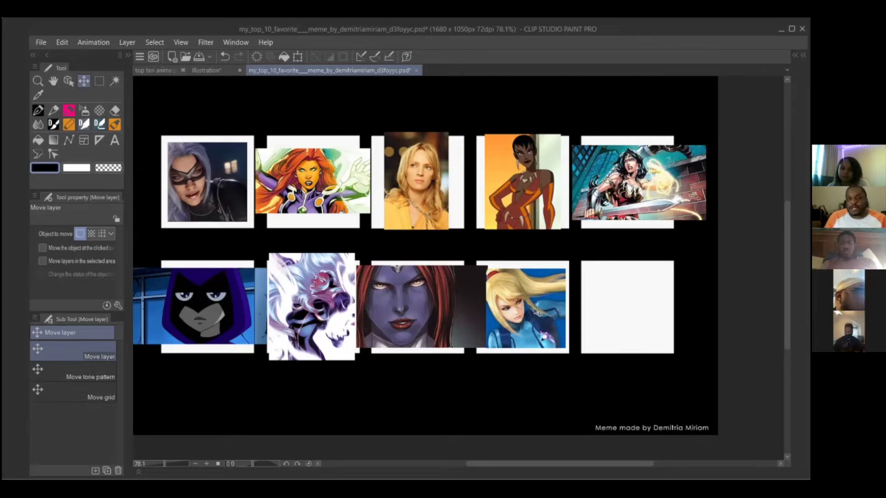
{"action": "left_click_drag", "start_coordinate": [538, 313], "coordinate": [534, 312]}
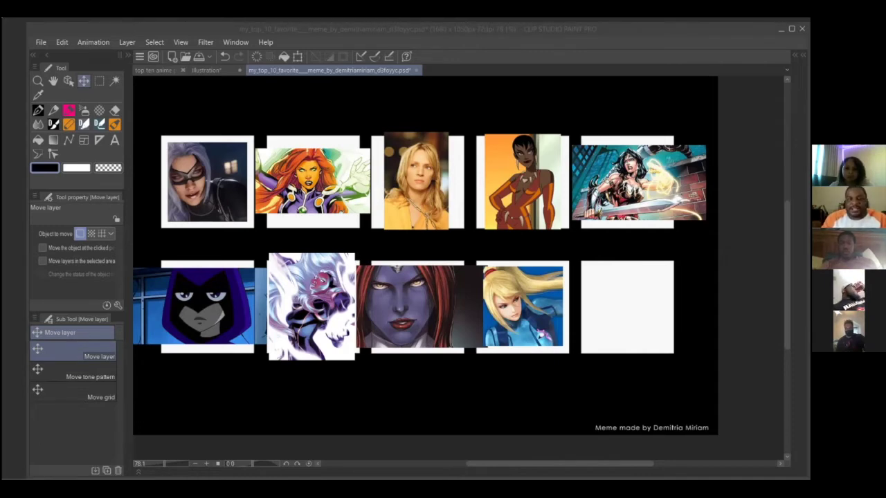
- Paste the copied picture of the pigtailed character with the bat, scale it down with Scale/Rotate, and place it over the fifth lower box
{"action": "left_click", "coordinate": [601, 353]}
{"action": "key", "text": "ctrl+v"}
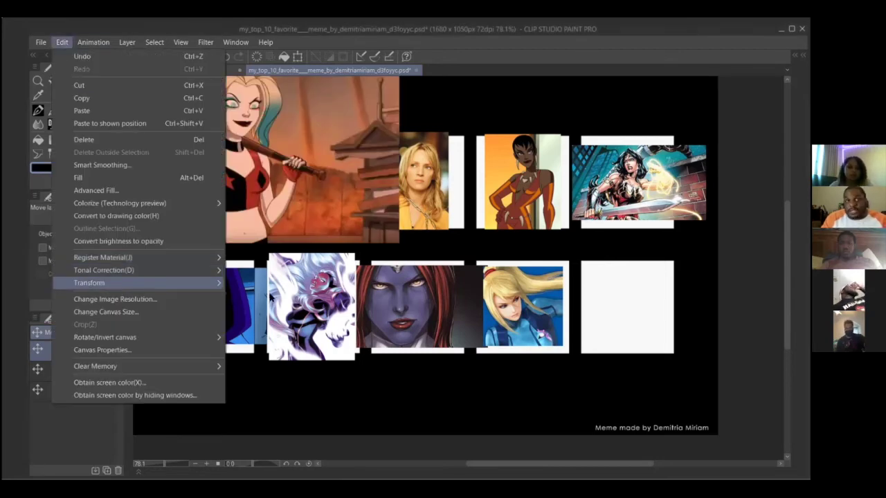
{"action": "mouse_move", "coordinate": [118, 286]}
{"action": "left_click", "coordinate": [272, 287]}
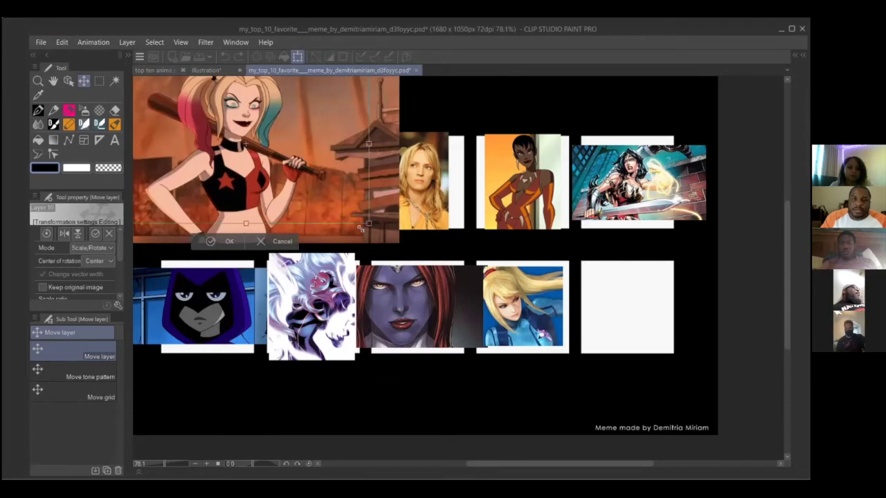
{"action": "left_click_drag", "start_coordinate": [399, 243], "coordinate": [450, 314]}
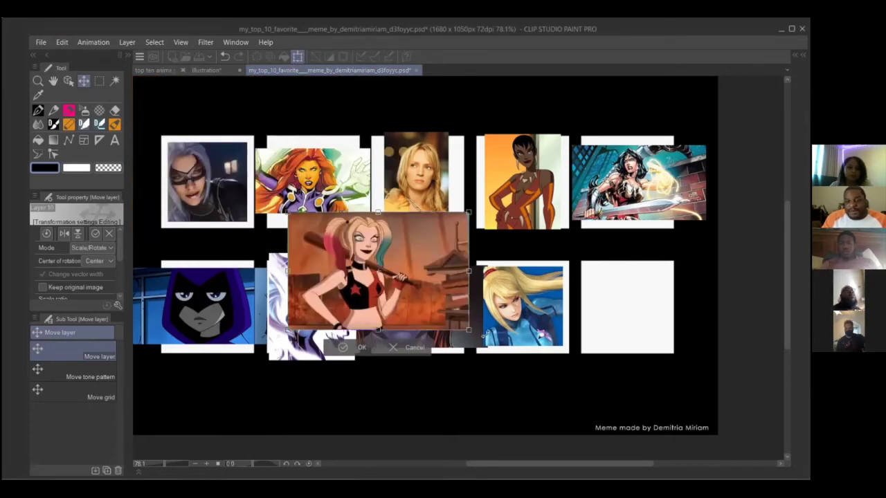
{"action": "left_click_drag", "start_coordinate": [464, 328], "coordinate": [411, 292]}
{"action": "left_click_drag", "start_coordinate": [381, 227], "coordinate": [679, 281]}
{"action": "left_click", "coordinate": [606, 365]}
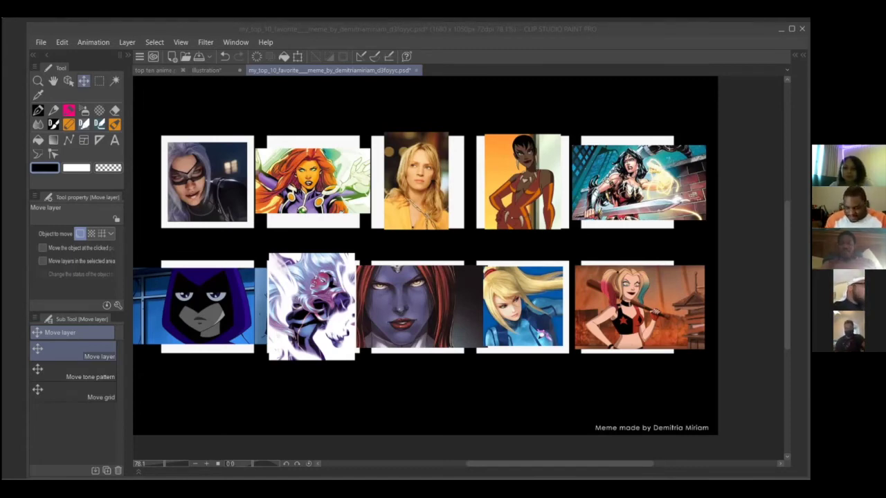
- Paste the copied forest picture of the red-haired woman in green holding a rose onto the template
{"action": "scroll", "coordinate": [402, 304], "scroll_direction": "down", "scroll_amount": 2}
{"action": "scroll", "coordinate": [587, 286], "scroll_direction": "down", "scroll_amount": 5}
{"action": "scroll", "coordinate": [663, 339], "scroll_direction": "up", "scroll_amount": 1}
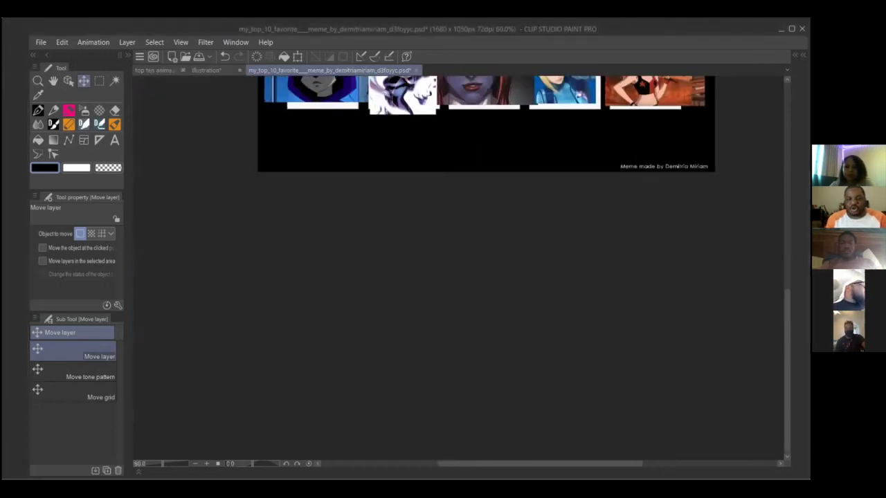
{"action": "scroll", "coordinate": [573, 461], "scroll_direction": "up", "scroll_amount": 5}
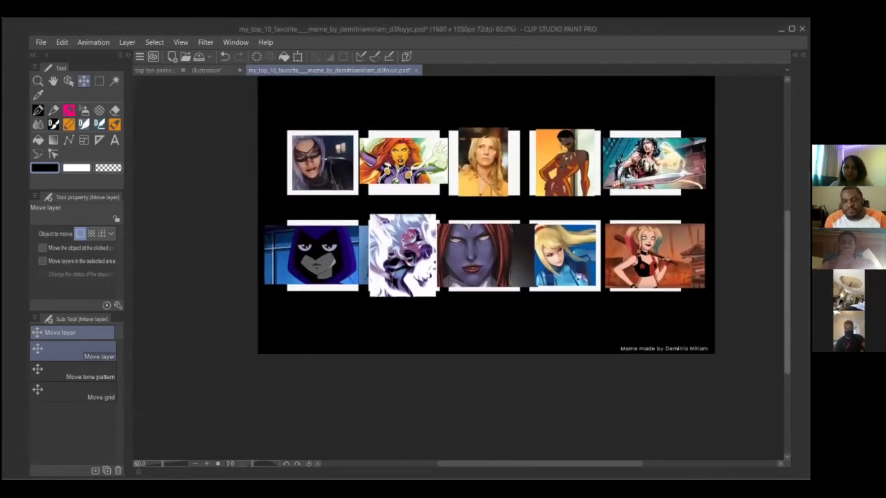
{"action": "scroll", "coordinate": [586, 463], "scroll_direction": "right", "scroll_amount": 2}
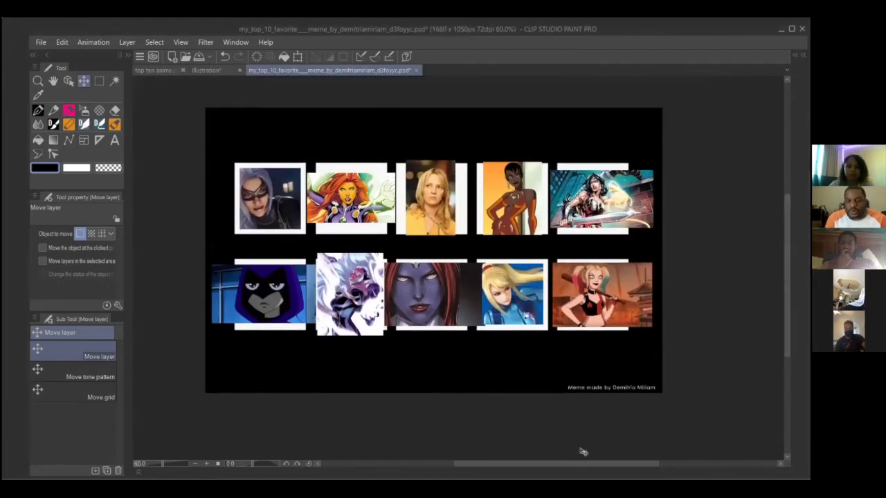
{"action": "key", "text": "ctrl+v"}
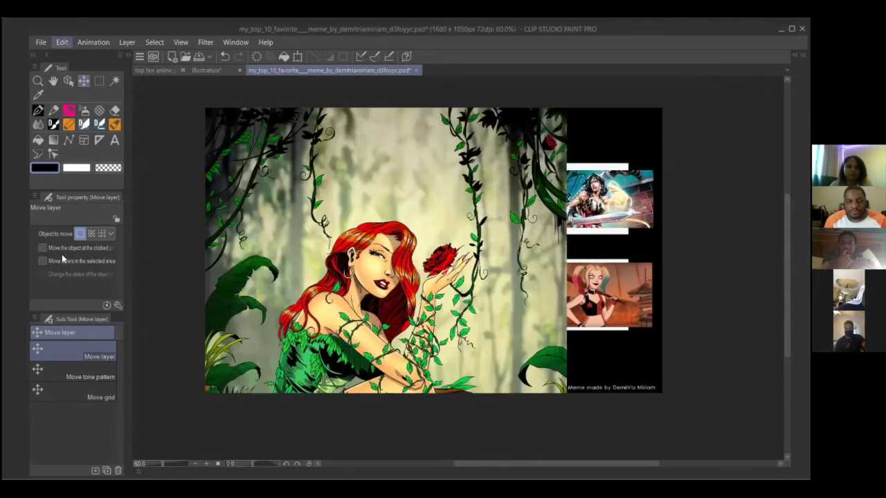
- Scale the red-haired woman's picture down with Scale/Rotate and place it below the first box of the lower row
{"action": "key", "text": "alt+e"}
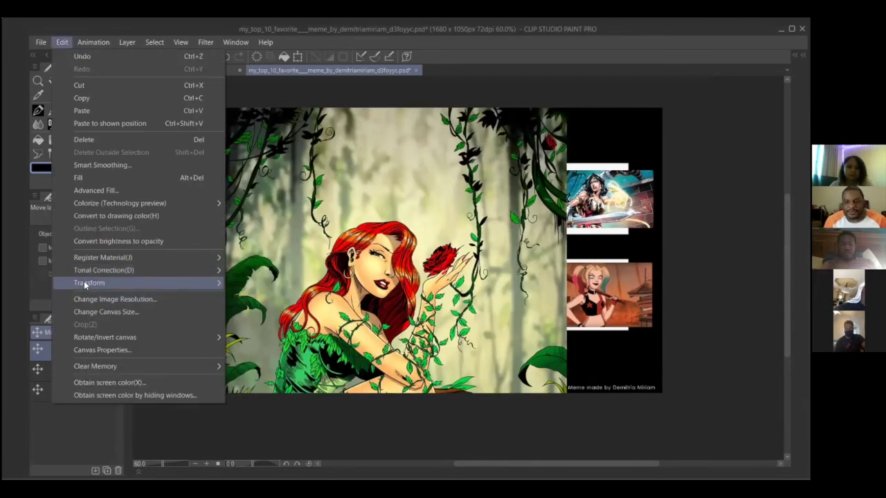
{"action": "mouse_move", "coordinate": [85, 285]}
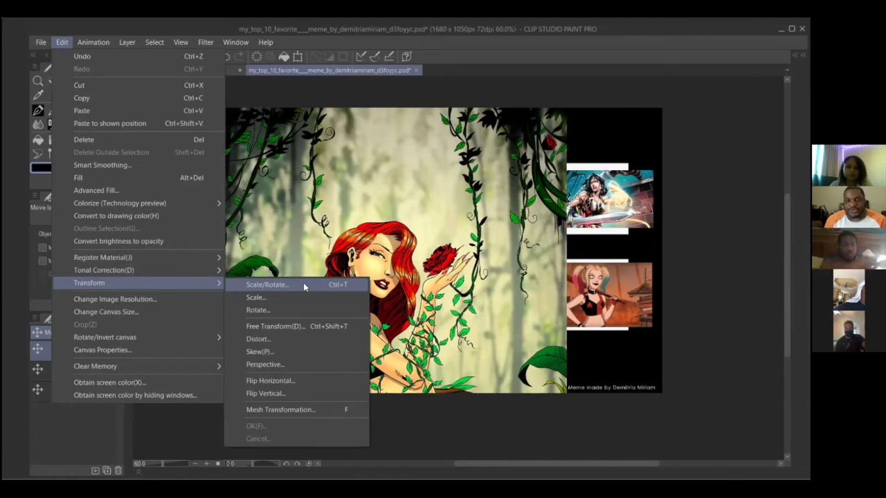
{"action": "left_click", "coordinate": [303, 284]}
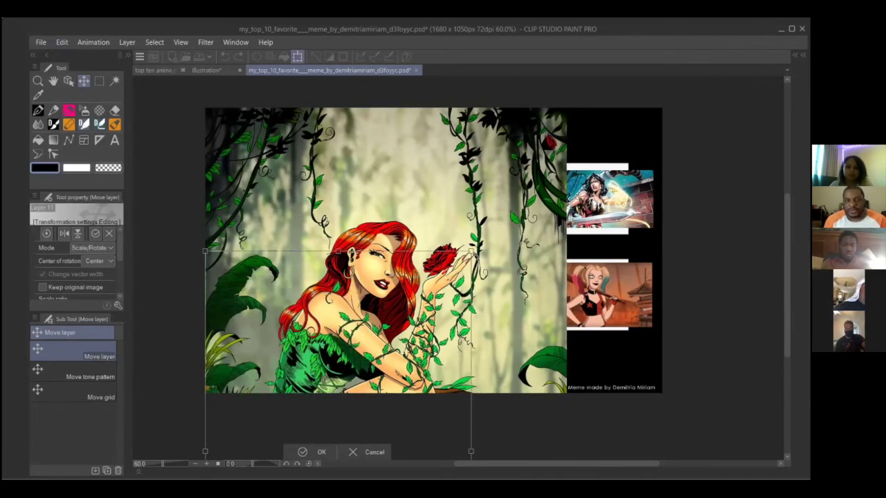
{"action": "left_click_drag", "start_coordinate": [471, 253], "coordinate": [502, 152]}
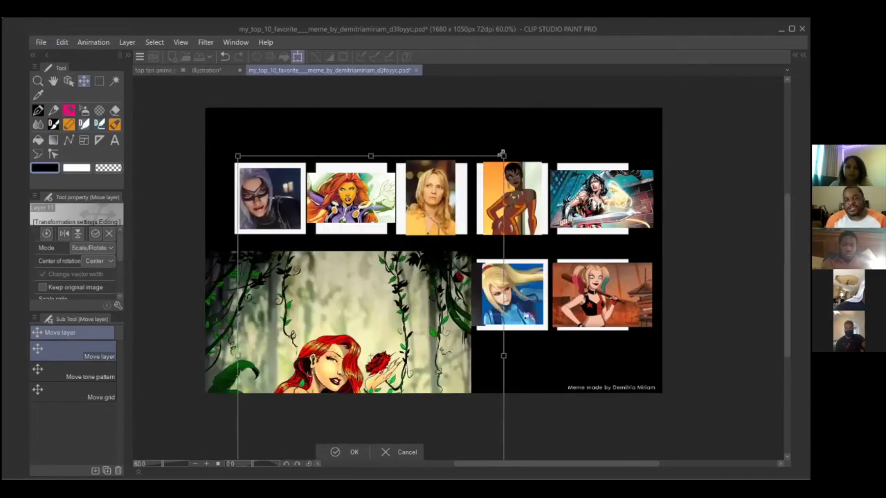
{"action": "left_click_drag", "start_coordinate": [504, 156], "coordinate": [411, 294]}
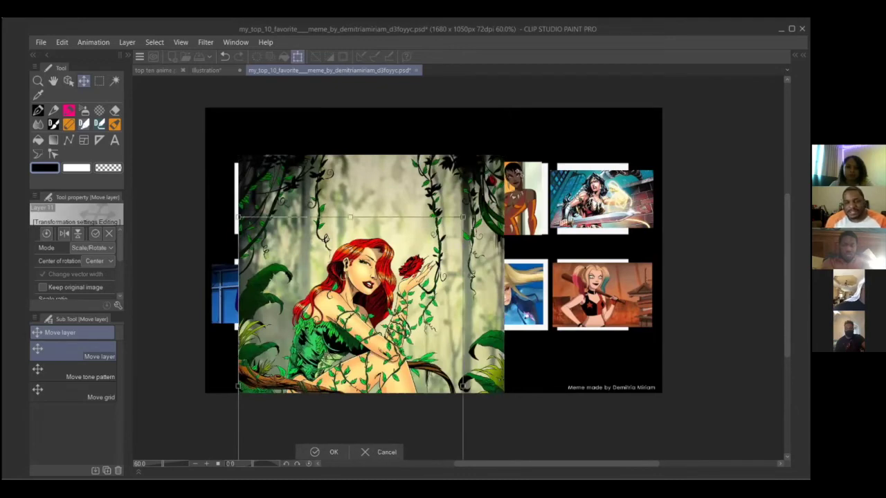
{"action": "left_click_drag", "start_coordinate": [292, 443], "coordinate": [344, 331]}
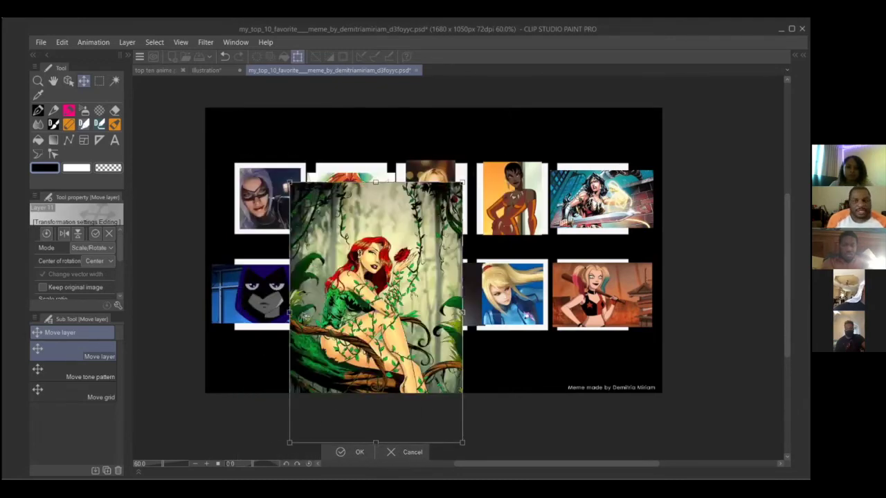
{"action": "left_click_drag", "start_coordinate": [462, 443], "coordinate": [412, 365]}
{"action": "left_click_drag", "start_coordinate": [335, 367], "coordinate": [282, 369]}
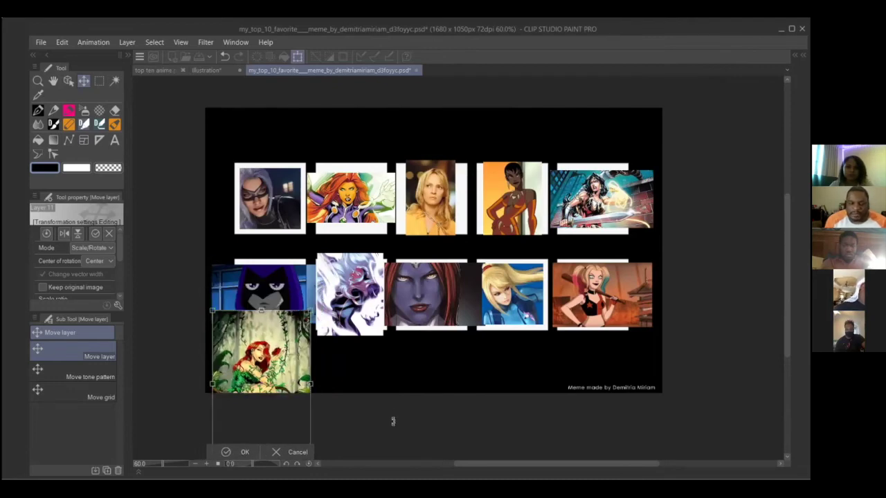
{"action": "scroll", "coordinate": [489, 416], "scroll_direction": "up", "scroll_amount": 1}
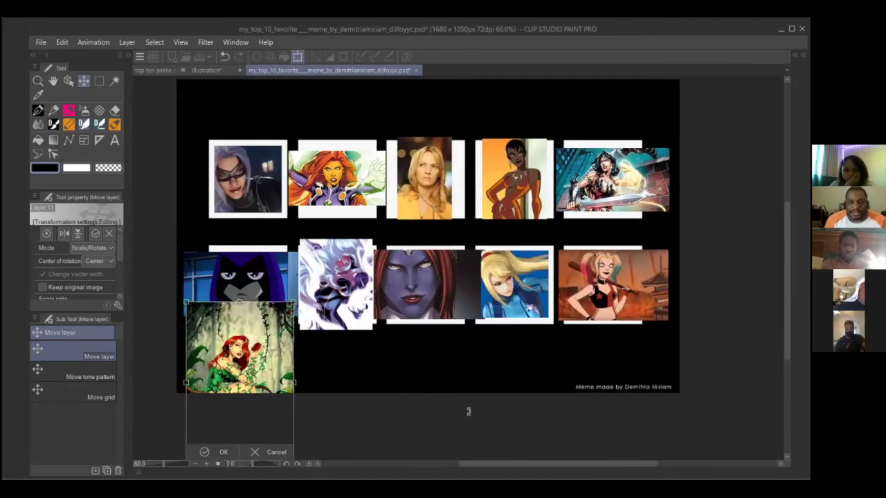
{"action": "left_click", "coordinate": [119, 121]}
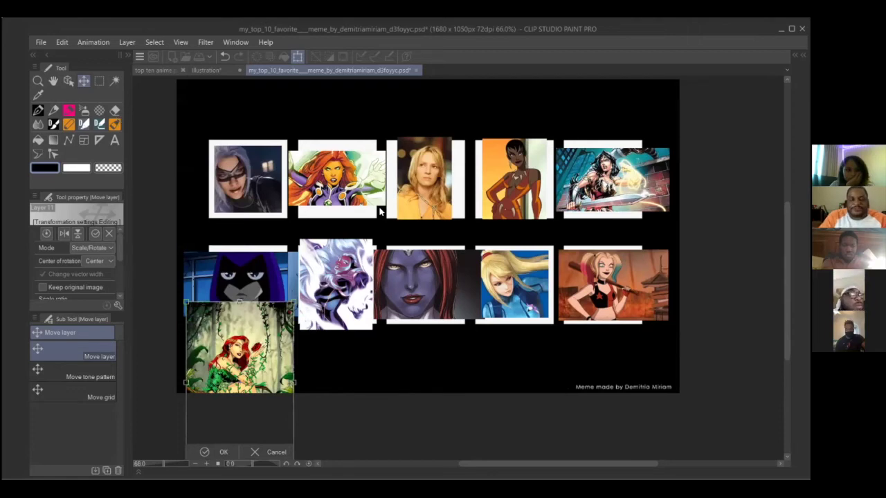
{"action": "left_click", "coordinate": [387, 207]}
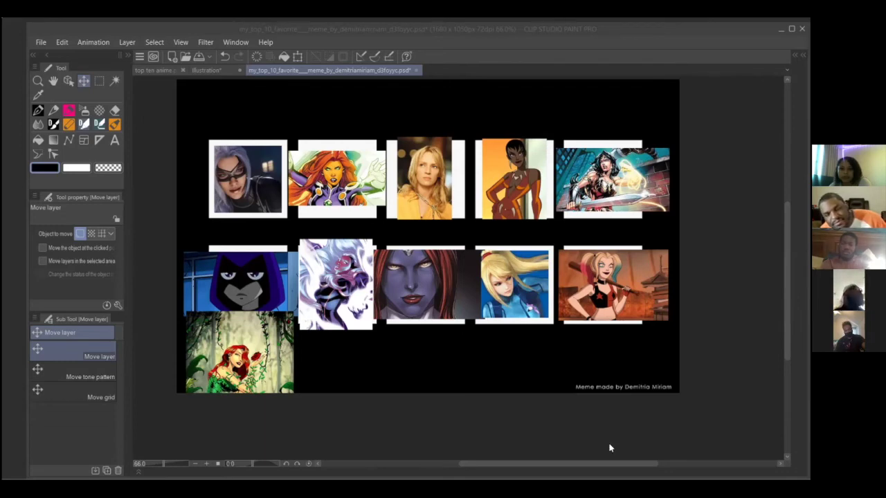
- Paste the copied picture of the dark-haired woman with glasses, scale it down with Scale/Rotate, and place it beside the red-haired woman's picture below the lower row
{"action": "left_click", "coordinate": [503, 368]}
{"action": "key", "text": "ctrl+v"}
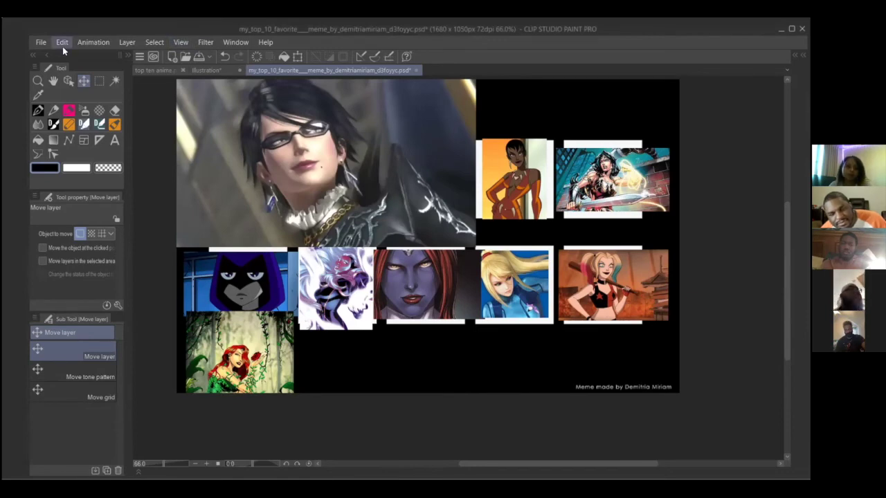
{"action": "left_click", "coordinate": [127, 42]}
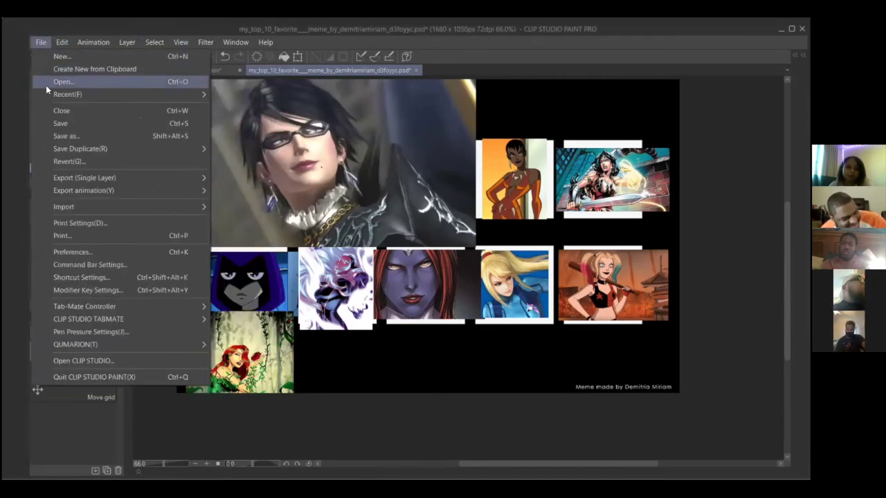
{"action": "mouse_move", "coordinate": [60, 43]}
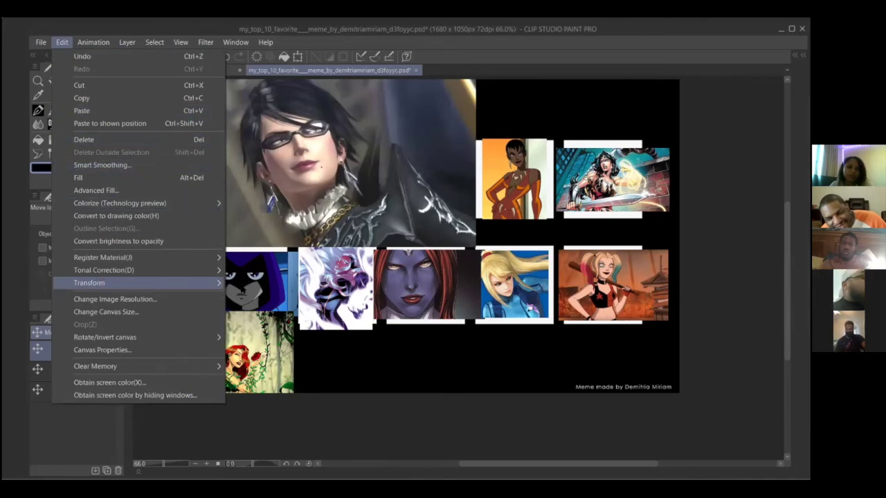
{"action": "mouse_move", "coordinate": [98, 283]}
{"action": "left_click", "coordinate": [256, 283]}
{"action": "left_click_drag", "start_coordinate": [353, 150], "coordinate": [382, 131]}
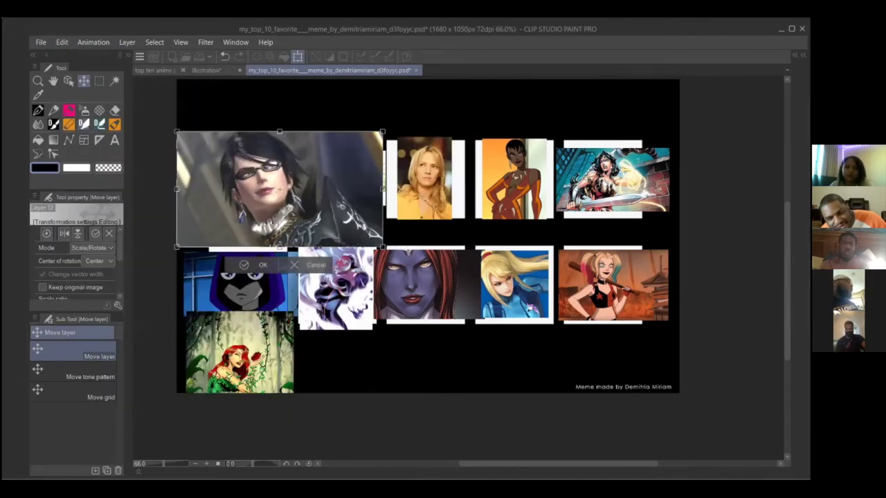
{"action": "left_click_drag", "start_coordinate": [340, 211], "coordinate": [377, 346]}
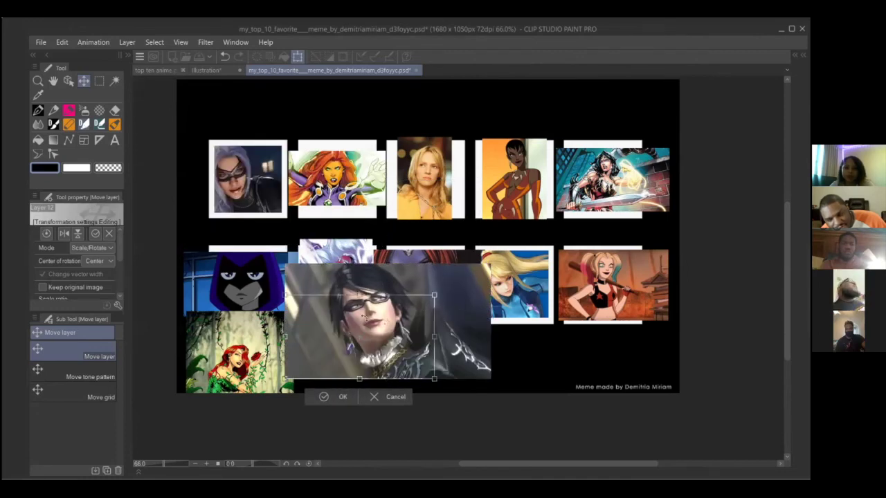
{"action": "left_click_drag", "start_coordinate": [490, 263], "coordinate": [435, 293]}
{"action": "left_click_drag", "start_coordinate": [349, 299], "coordinate": [338, 319]}
{"action": "key", "text": "Return"}
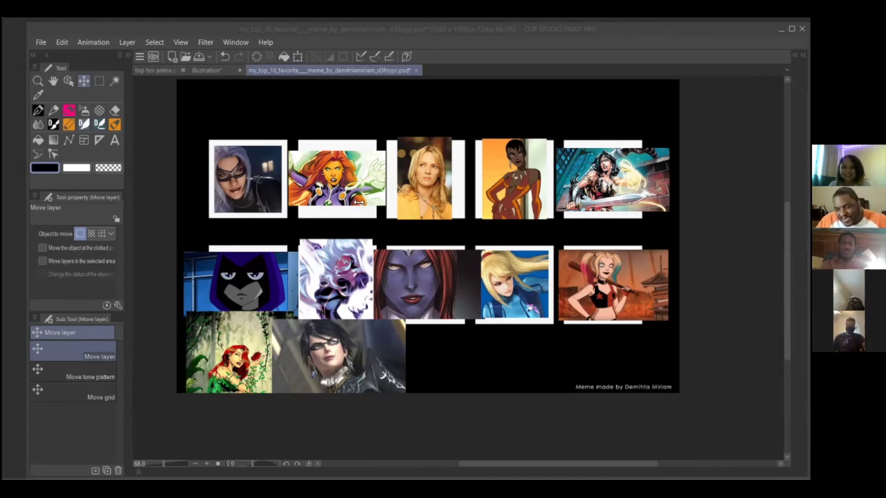
- Paste the copied picture of the three cartoon girls and place it below the third box of the lower row, beside the woman with glasses
{"action": "key", "text": "ctrl+v"}
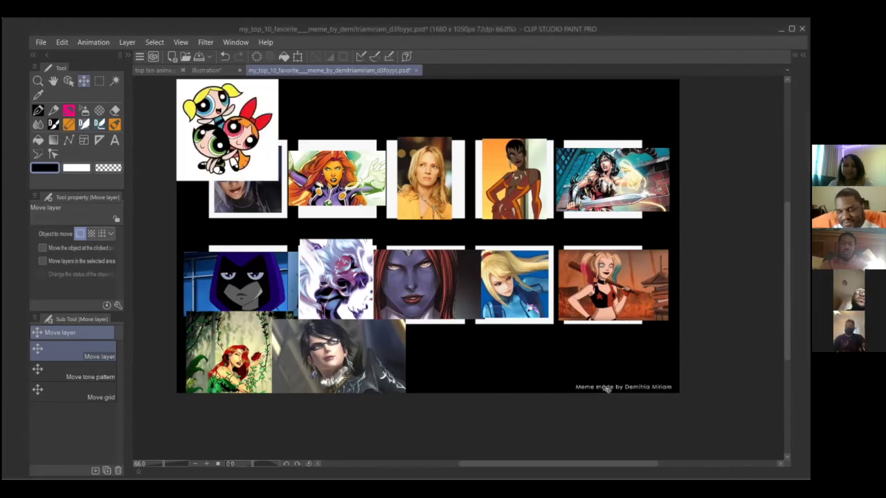
{"action": "left_click_drag", "start_coordinate": [237, 140], "coordinate": [465, 299]}
{"action": "left_click_drag", "start_coordinate": [488, 252], "coordinate": [474, 310]}
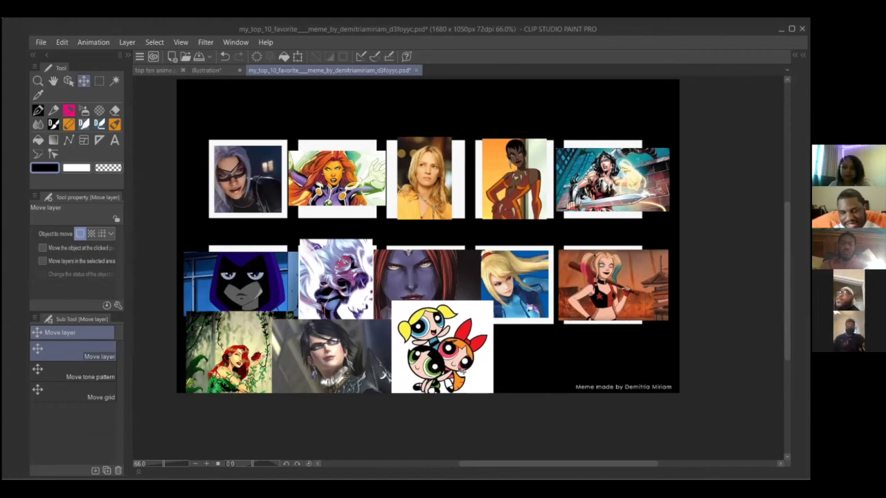
{"action": "left_click_drag", "start_coordinate": [464, 357], "coordinate": [470, 363]}
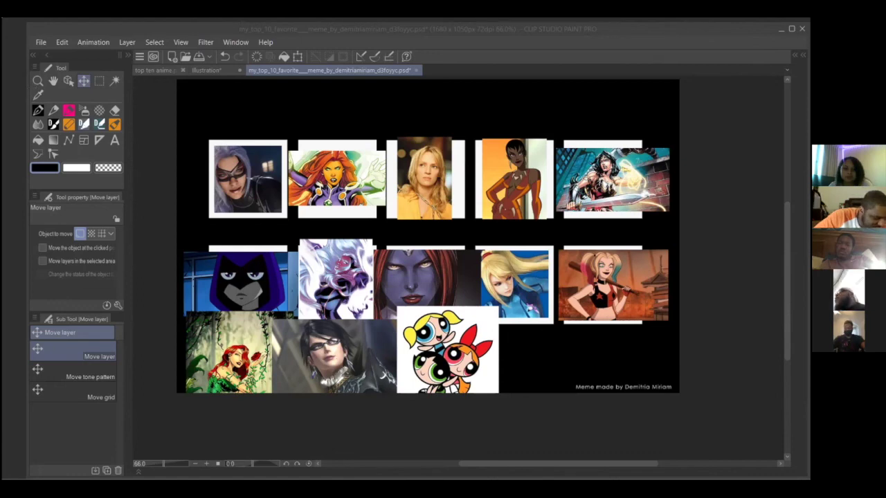
- Paste the copied picture of the seated figure with the yellow-and-red helmet, place it below the fourth lower box, and enlarge it with Scale/Rotate
{"action": "left_click", "coordinate": [774, 429]}
{"action": "key", "text": "ctrl+v"}
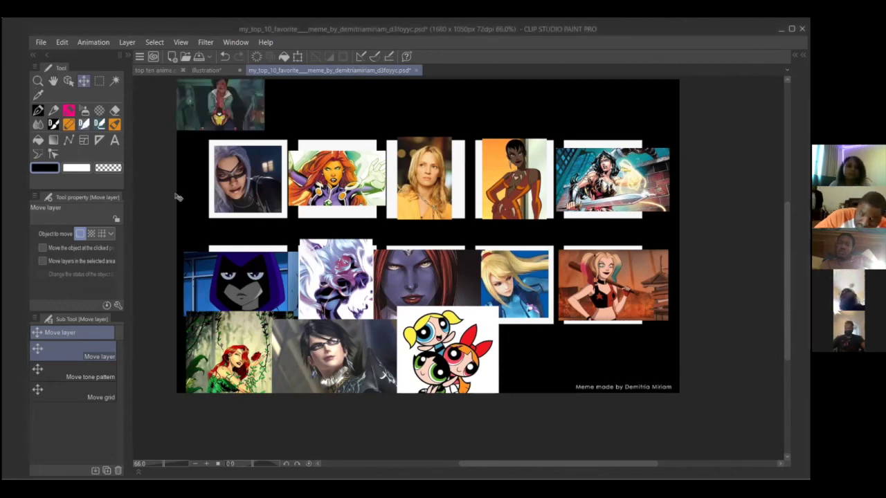
{"action": "left_click_drag", "start_coordinate": [170, 92], "coordinate": [518, 354]}
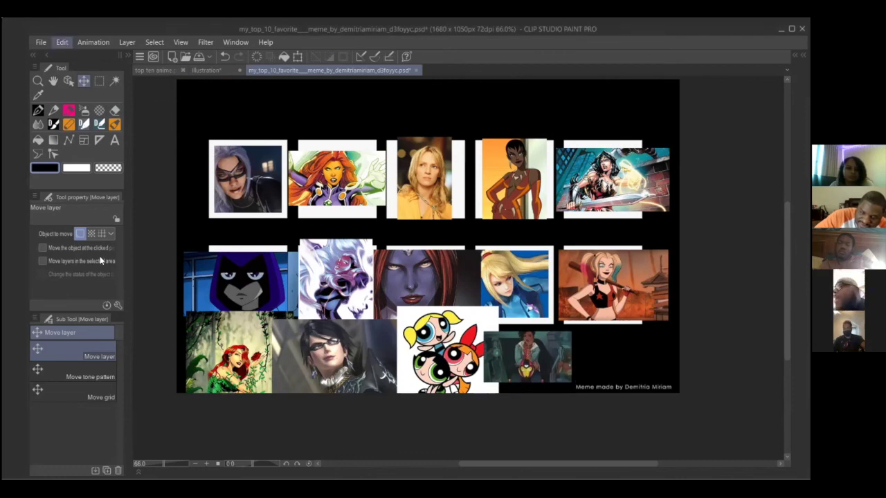
{"action": "left_click", "coordinate": [62, 43]}
{"action": "mouse_move", "coordinate": [99, 283]}
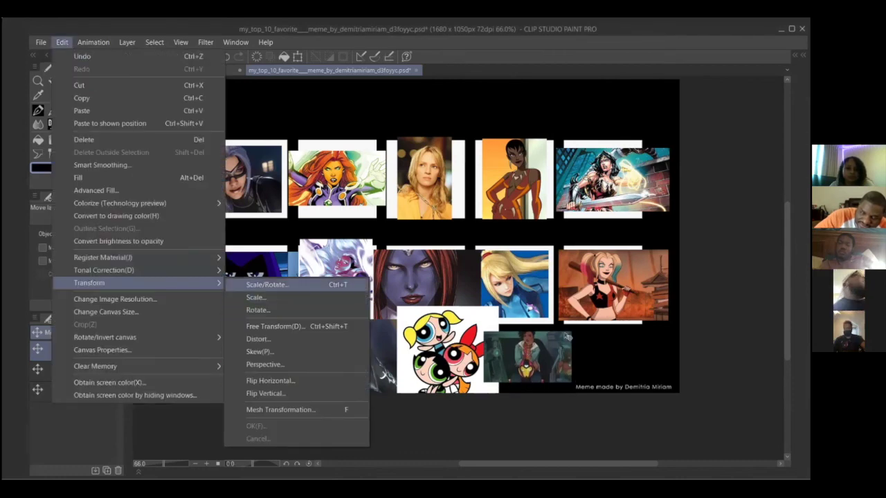
{"action": "left_click", "coordinate": [276, 288]}
{"action": "left_click_drag", "start_coordinate": [572, 332], "coordinate": [602, 313]}
{"action": "left_click_drag", "start_coordinate": [573, 342], "coordinate": [565, 347]}
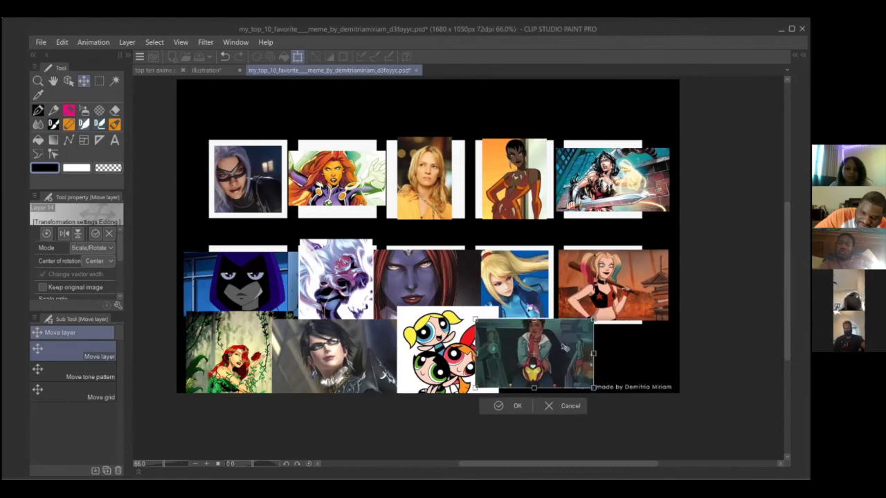
{"action": "left_click", "coordinate": [507, 402]}
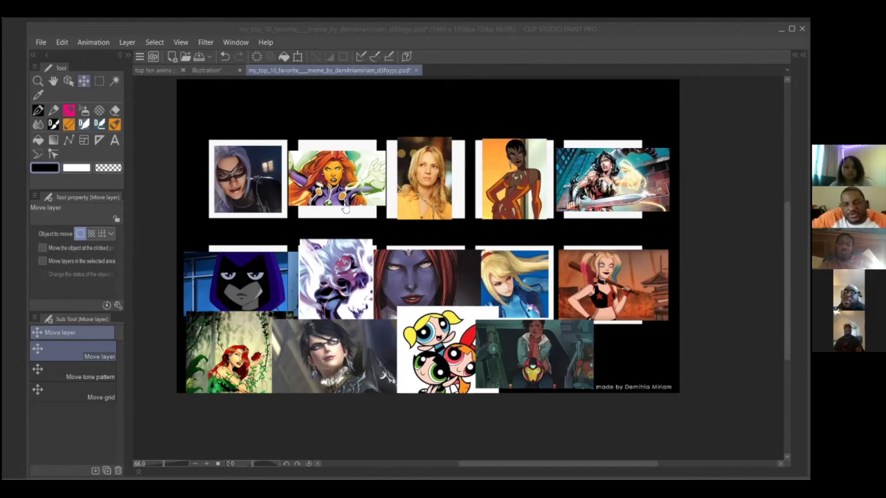
- Paste the copied picture of the green-haired woman, place it below the fifth lower box, and enlarge it with Scale/Rotate to reach the canvas edge
{"action": "left_click", "coordinate": [195, 25]}
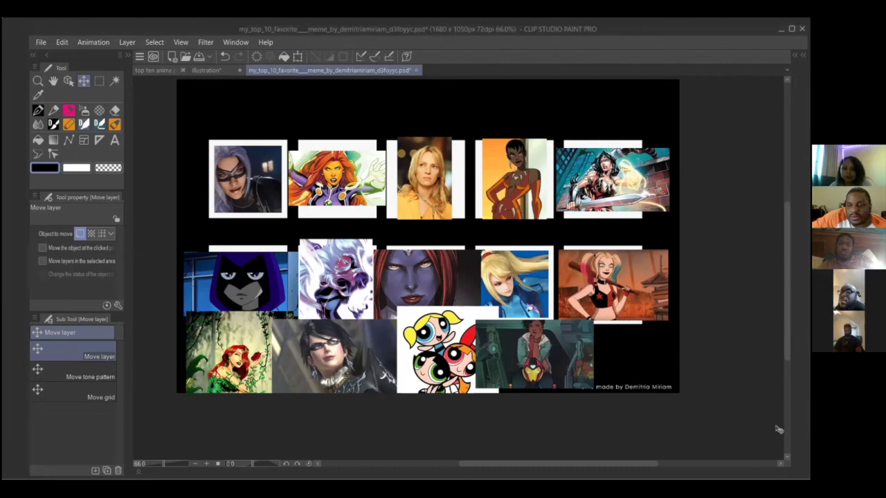
{"action": "key", "text": "ctrl+v"}
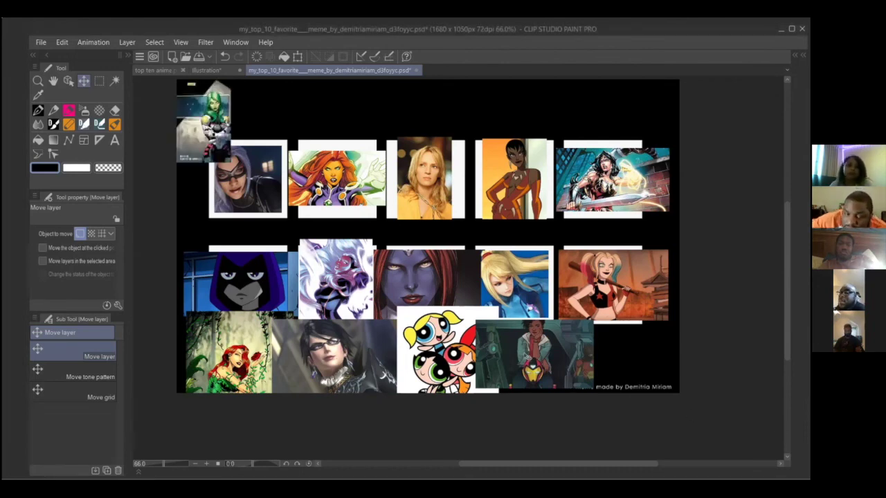
{"action": "left_click_drag", "start_coordinate": [195, 117], "coordinate": [606, 351]}
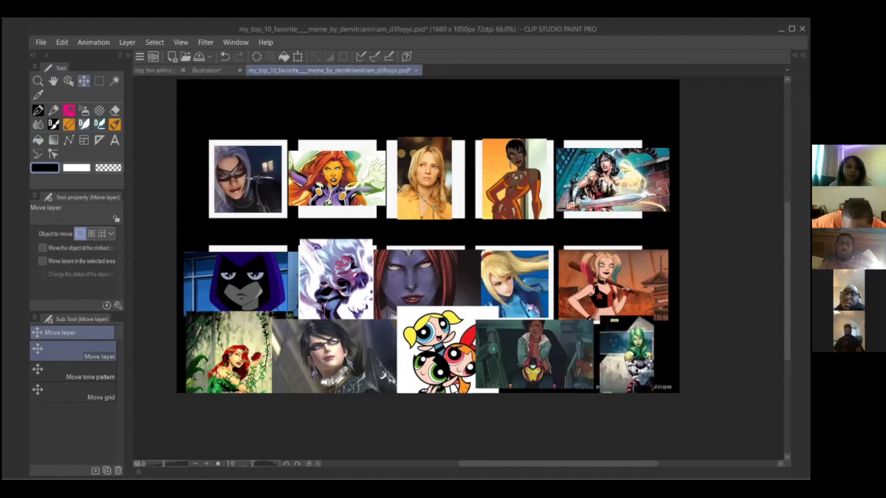
{"action": "left_click", "coordinate": [61, 42]}
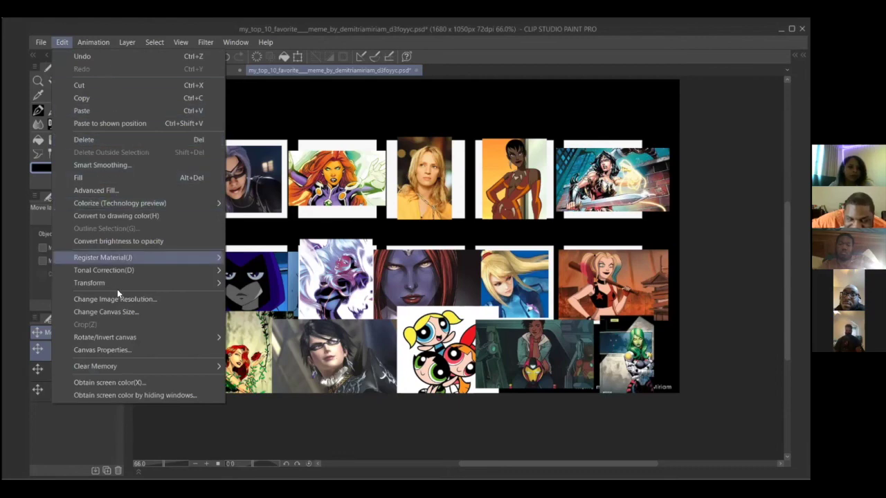
{"action": "mouse_move", "coordinate": [117, 283]}
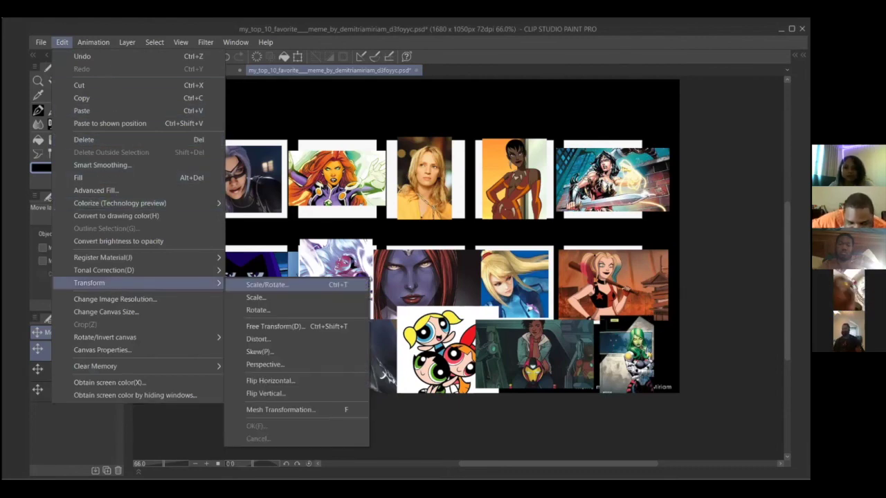
{"action": "key", "text": "Return"}
{"action": "left_click_drag", "start_coordinate": [663, 309], "coordinate": [678, 293]}
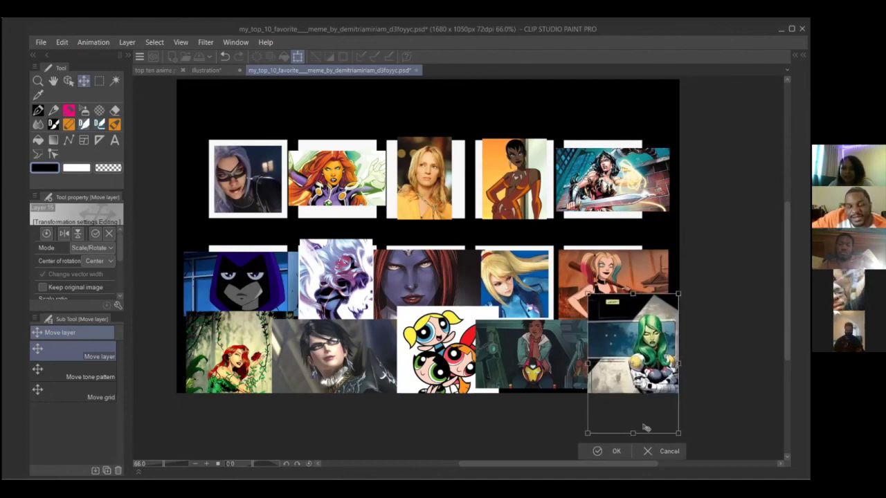
{"action": "left_click", "coordinate": [597, 452]}
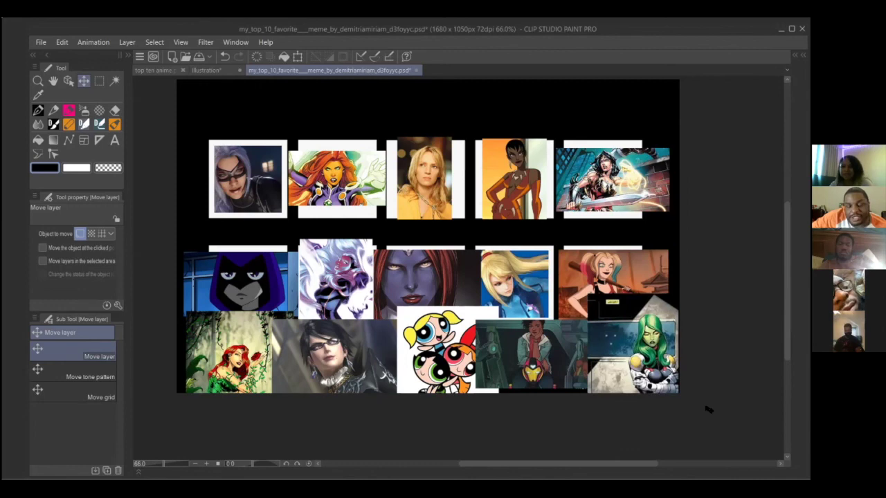